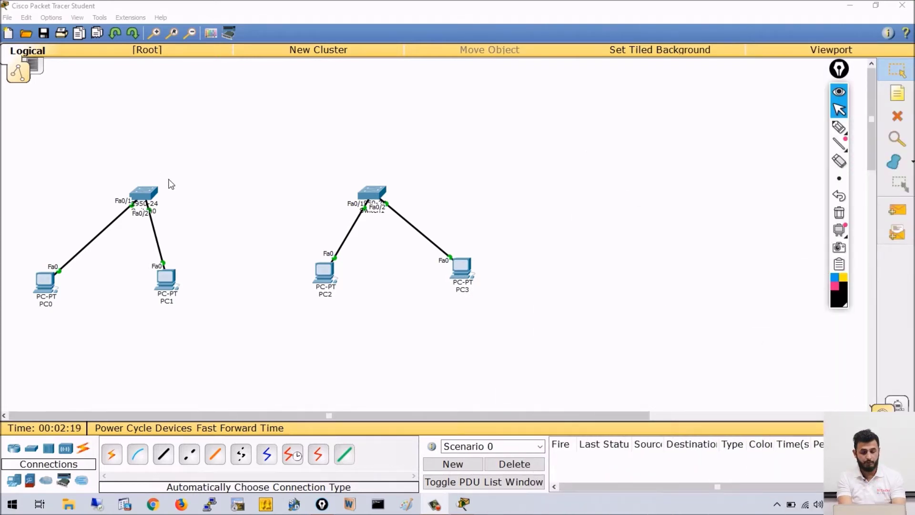
Rearrange the PCs so PC1 and PC3 sit above their switches and PC0 and PC2 sit below them.
drag(48, 283, 48, 274)
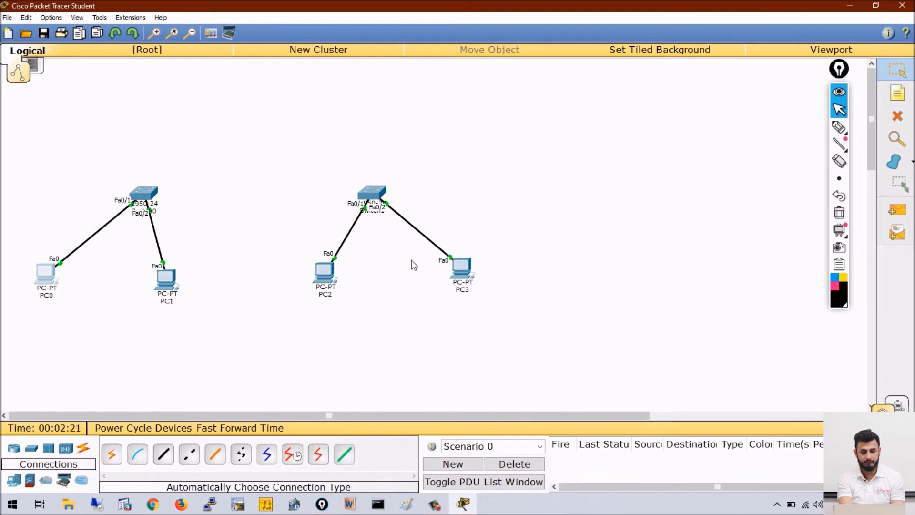
drag(173, 278, 231, 82)
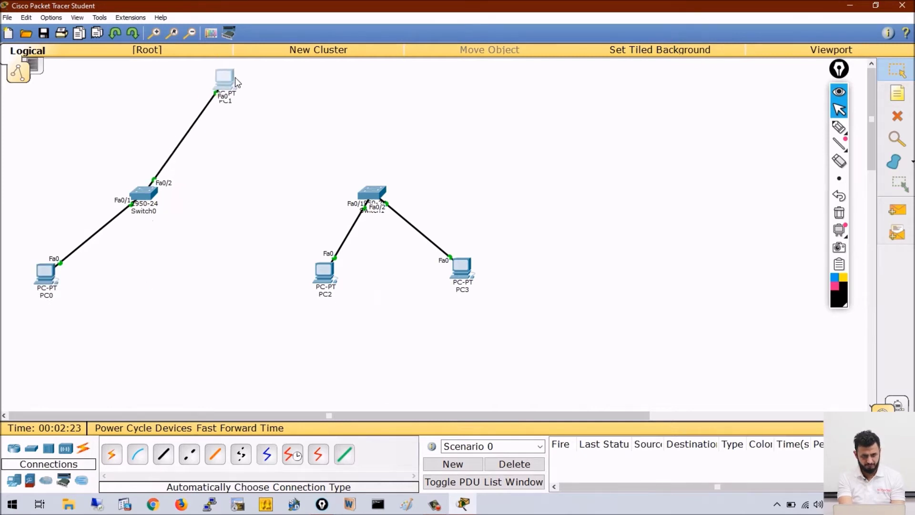
click(226, 81)
click(631, 112)
drag(464, 267, 449, 75)
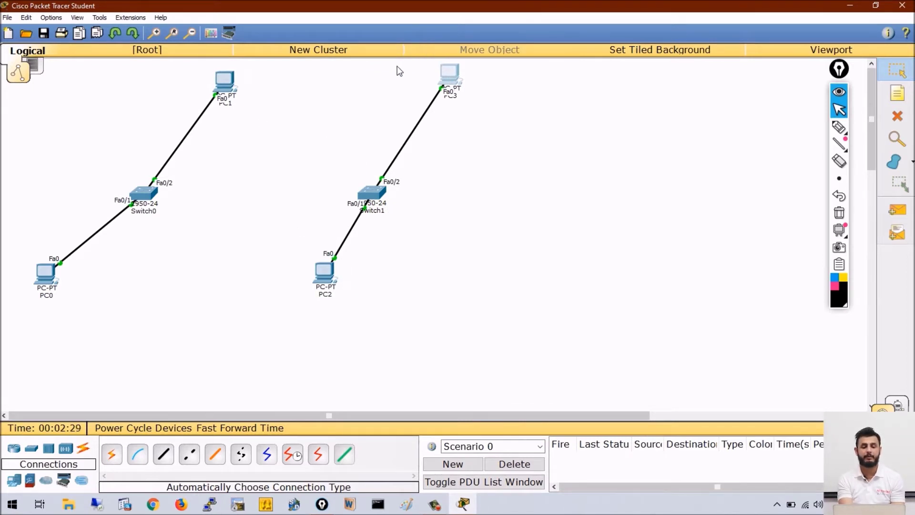
drag(329, 278, 316, 307)
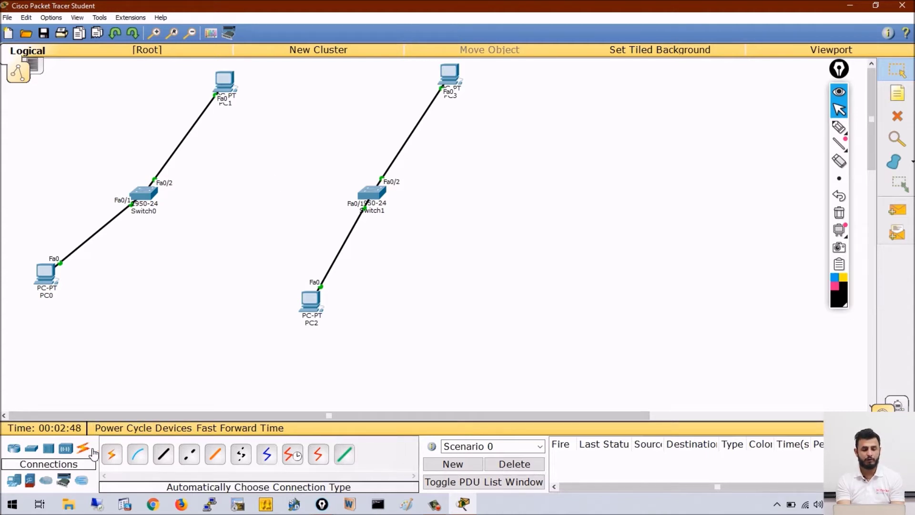
Connect Switch0 to Switch1 with an automatically chosen cable and fast-forward the simulation time.
click(110, 455)
click(145, 193)
click(364, 194)
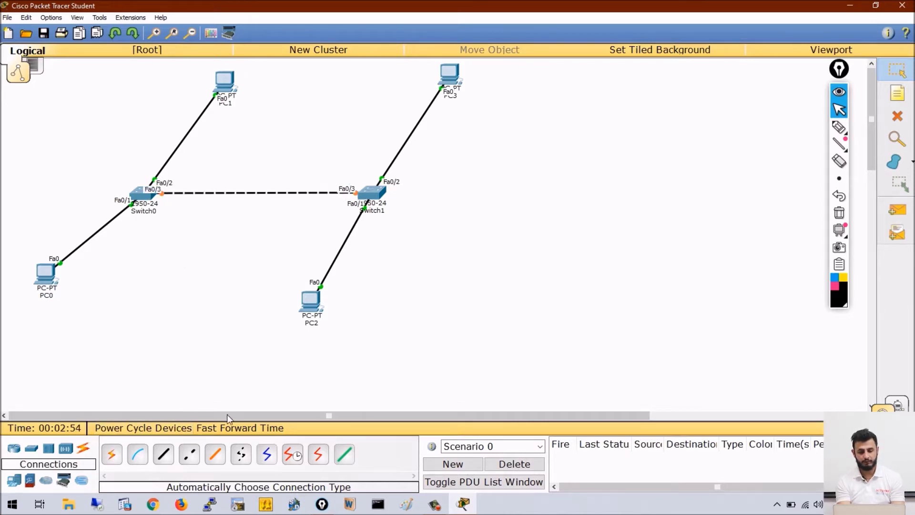
click(252, 427)
Open Switch0's command line and enter global configuration mode.
click(138, 194)
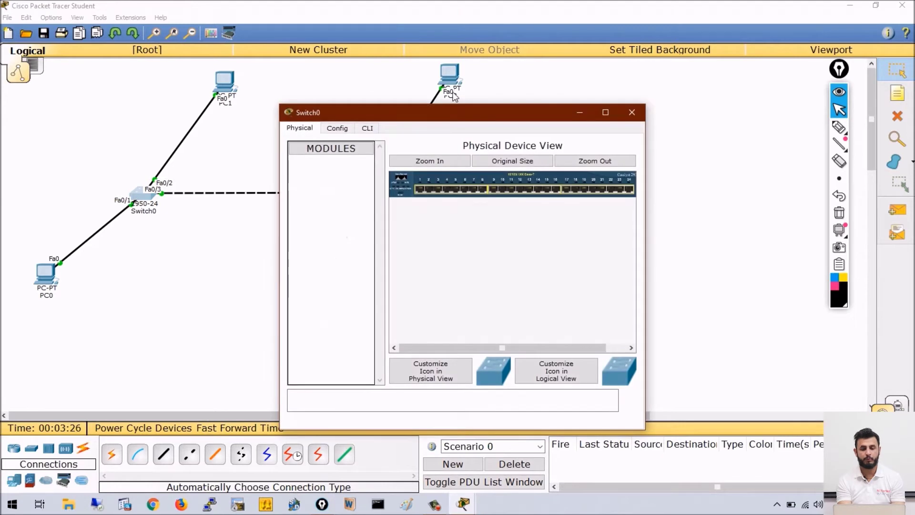
drag(439, 113, 651, 50)
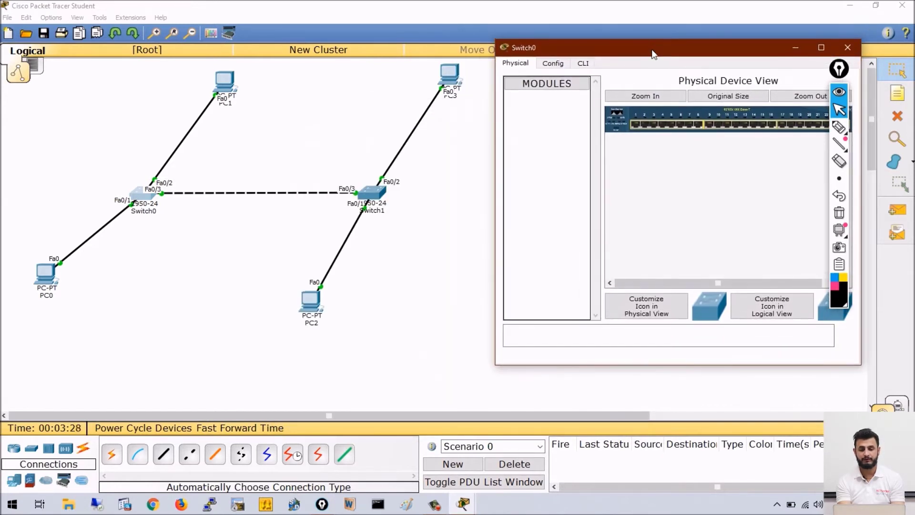
click(582, 63)
key(Return)
key(Return)
text(en)
key(Return)
key(Return)
text(conf t)
key(Return)
key(Return)
text(int fa)
key(Tab)
text(0)
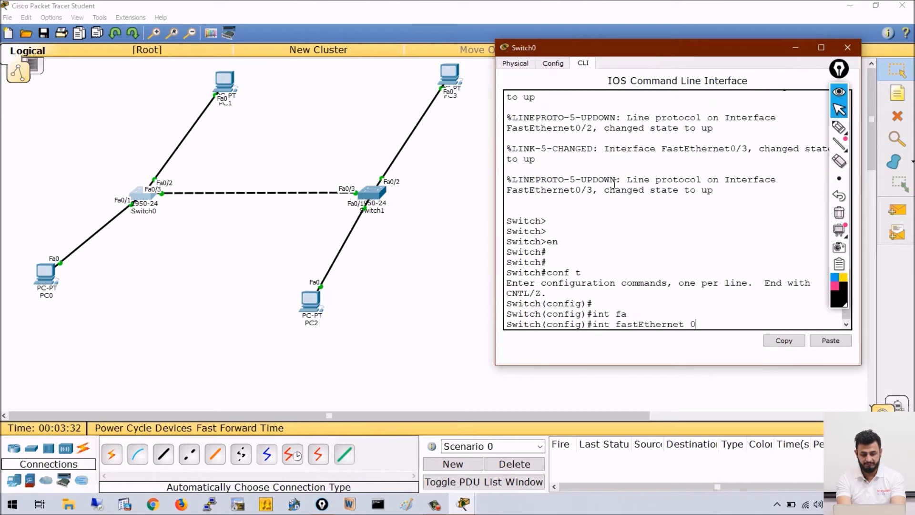
text(/4)
key(BackSpace)
key(BackSpace)
key(BackSpace)
key(BackSpace)
key(BackSpace)
key(BackSpace)
key(BackSpace)
key(BackSpace)
key(BackSpace)
key(BackSpace)
key(BackSpace)
key(BackSpace)
key(BackSpace)
key(BackSpace)
key(BackSpace)
key(BackSpace)
key(BackSpace)
key(BackSpace)
key(BackSpace)
key(BackSpace)
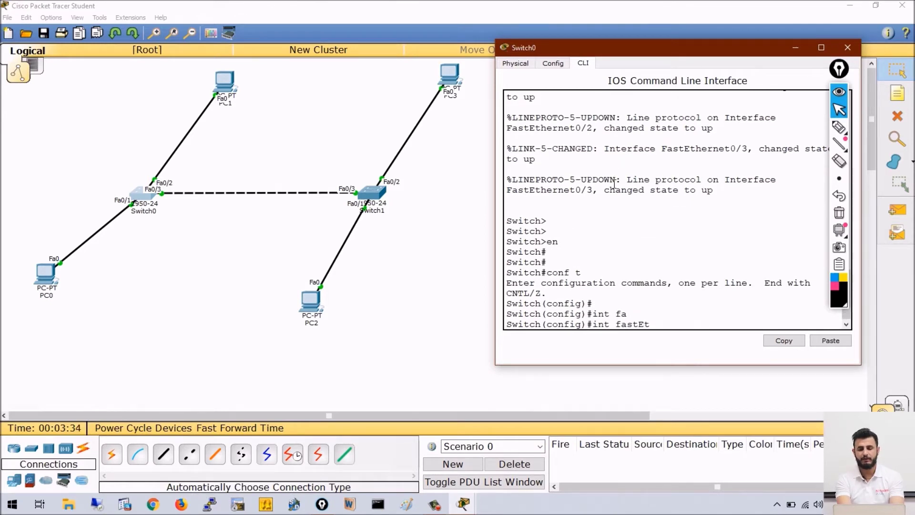
text(gio)
key(Tab)
key(BackSpace)
Set Switch0's hostname to Sw1.
text(ho)
key(Tab)
text(Sw1)
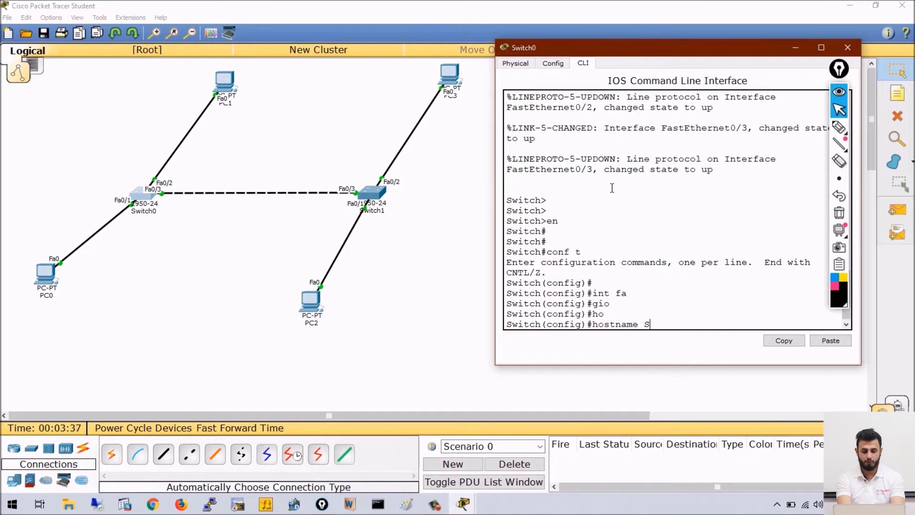
key(Return)
key(Return)
key(Return)
key(Return)
key(Return)
key(Return)
key(Return)
key(Return)
key(Return)
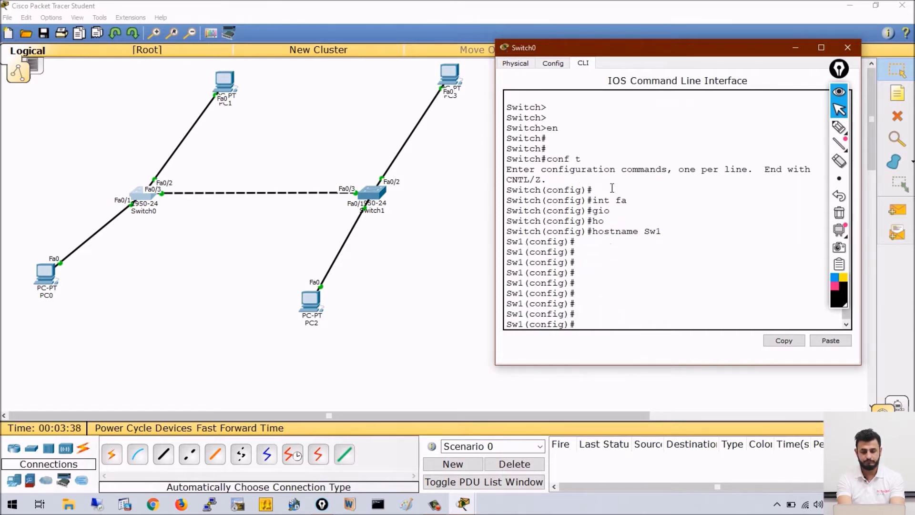
Open Switch1's command line and enter global configuration mode.
double_click(383, 204)
drag(398, 110, 595, 92)
click(564, 106)
key(Return)
text(en)
key(Return)
text(conf t)
key(Return)
key(Return)
Set Switch1's hostname to Sw2.
text(ho)
key(Tab)
text(Sw2)
key(Return)
key(Return)
key(Return)
key(Return)
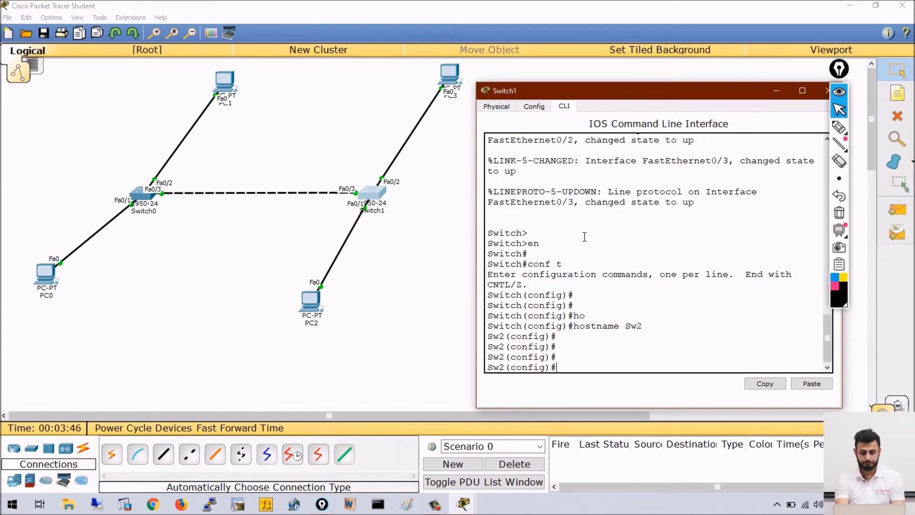
Return to Switch0's command line and create VLAN 10 with the name HR.
mouse_move(463, 504)
click(441, 469)
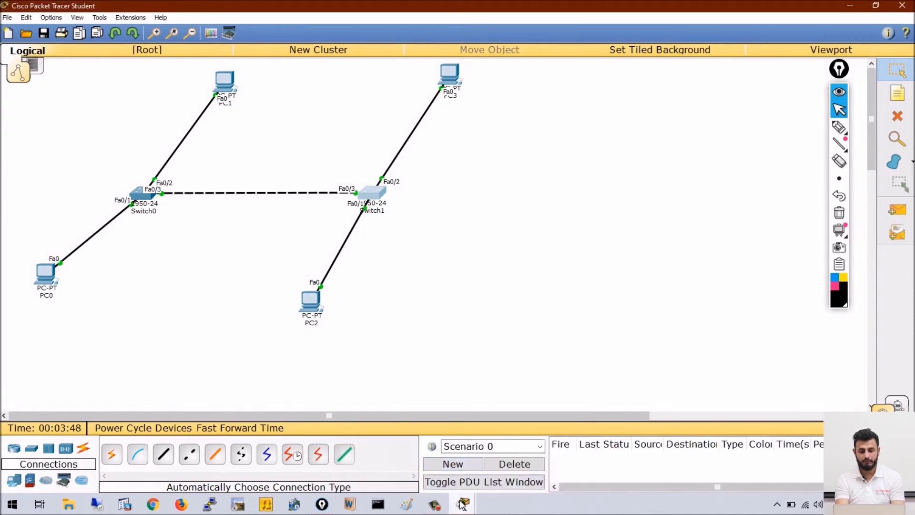
click(472, 463)
click(625, 248)
key(Return)
key(Return)
text(vlan 10)
key(Return)
text(an)
key(Return)
text(an)#n)
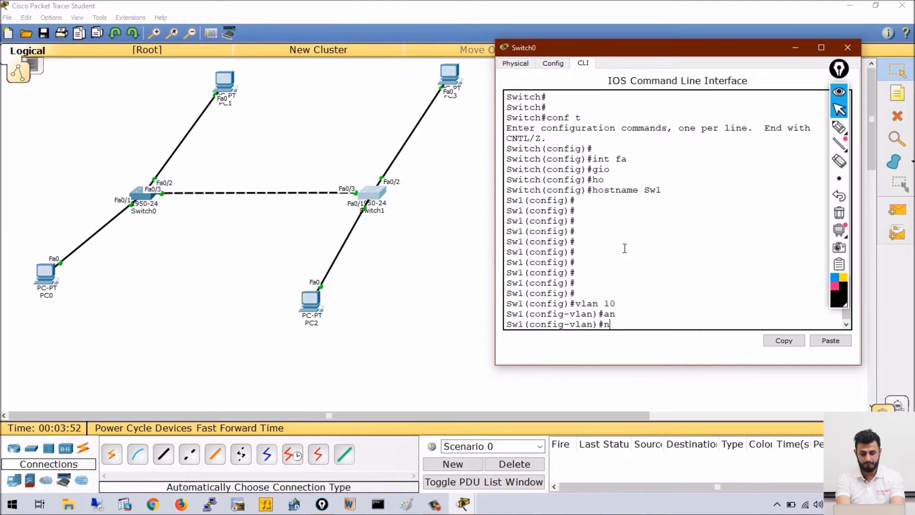
text(am)
key(Return)
text(name HT)
key(Return)
text(exit)
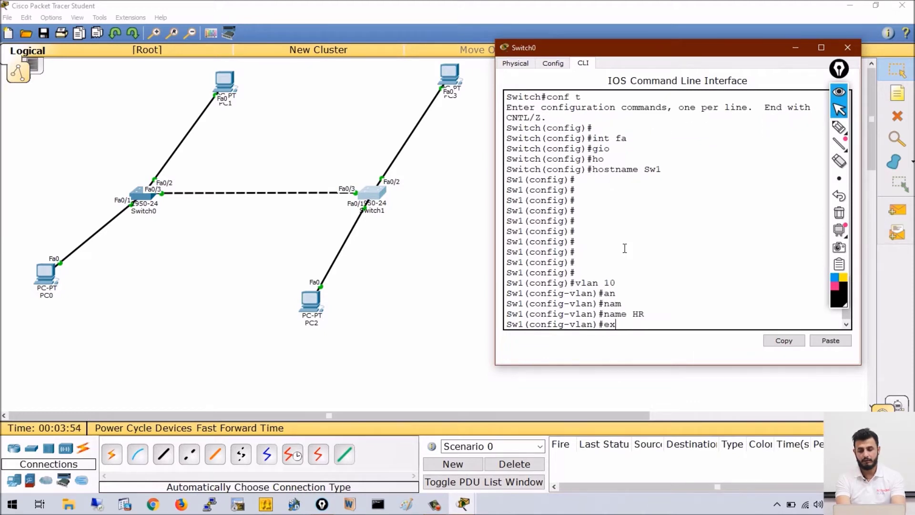
key(Return)
Create VLAN 20 on Switch0 with the name IT and return to global configuration mode.
text(vla 20)
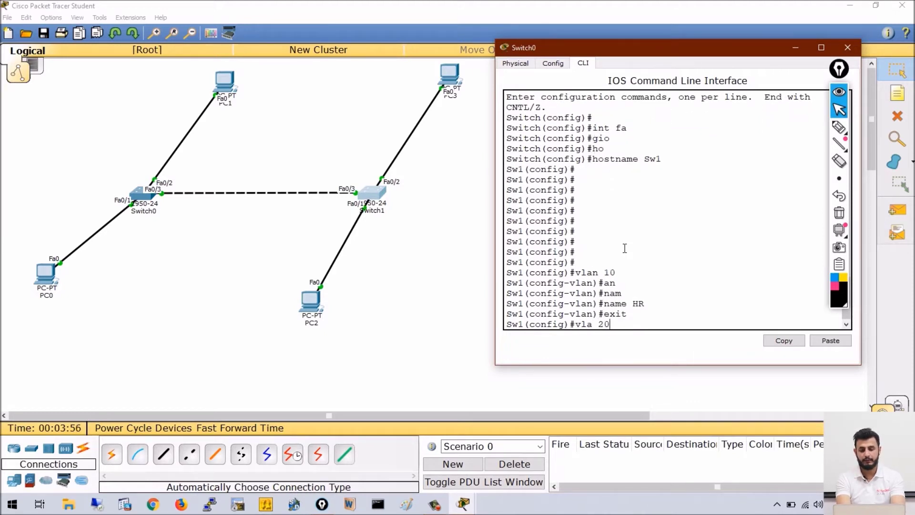
key(Return)
text(an)
key(Return)
text(nam)
key(Tab)
text(IT)
key(Return)
text(exit)
key(Return)
key(Return)
key(Return)
Assign Switch0's interface fa0/1 to access VLAN 10.
text(int fa0/1)
key(Return)
text(switchport ac)
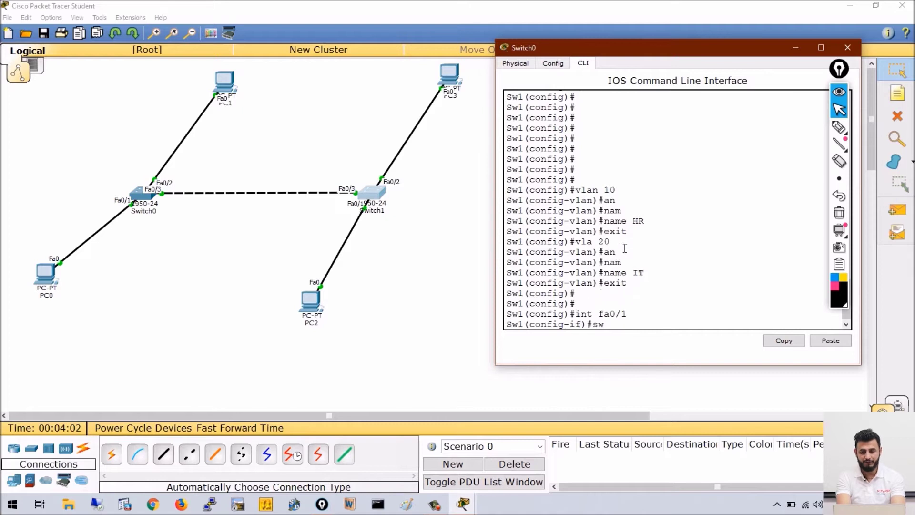
key(Tab)
text(ac)
key(Tab)
text(v)
key(Tab)
text(10)
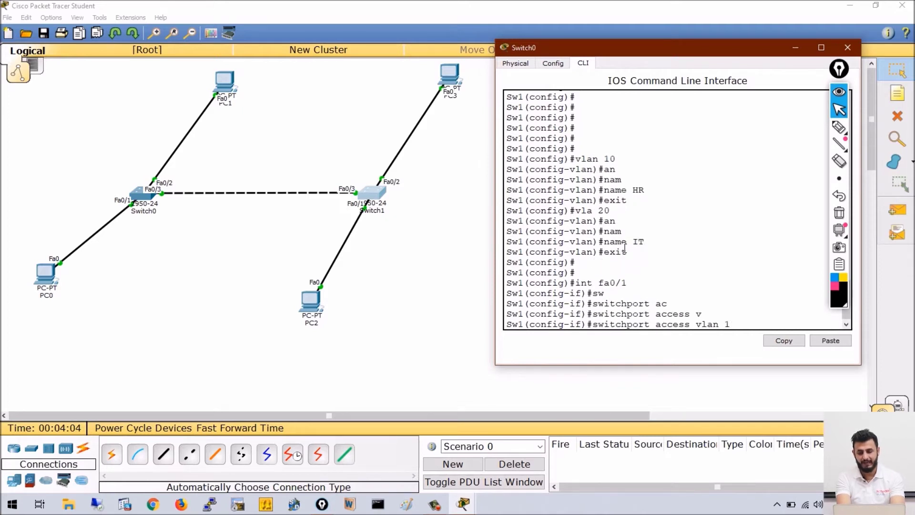
key(Return)
Set interface fa0/1 on Switch0 to access mode and exit the interface configuration.
text(s)
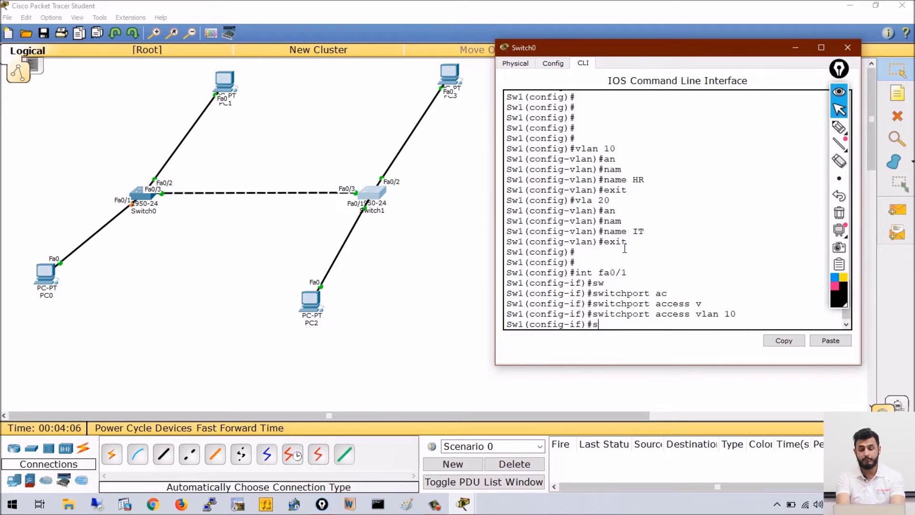
text(w)
key(Tab)
text(mo)
key(Tab)
text(ac)
key(Tab)
key(Return)
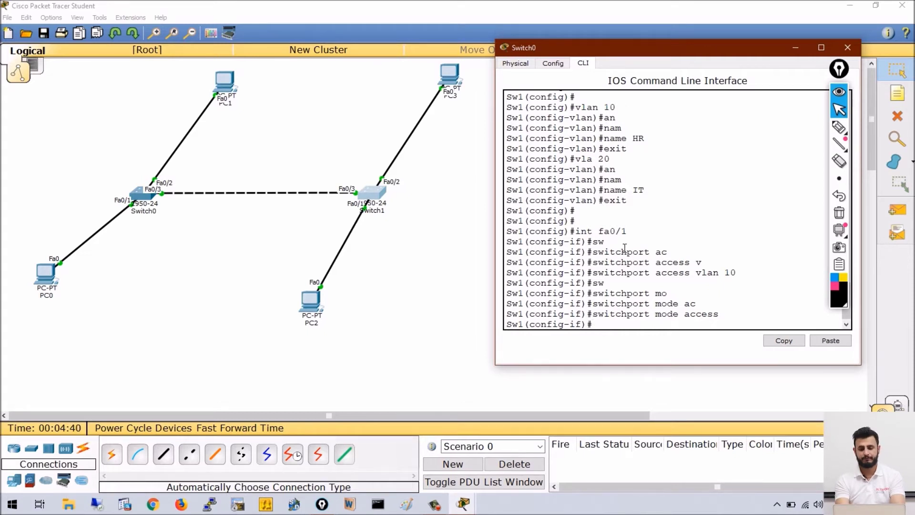
key(Return)
text(exit)
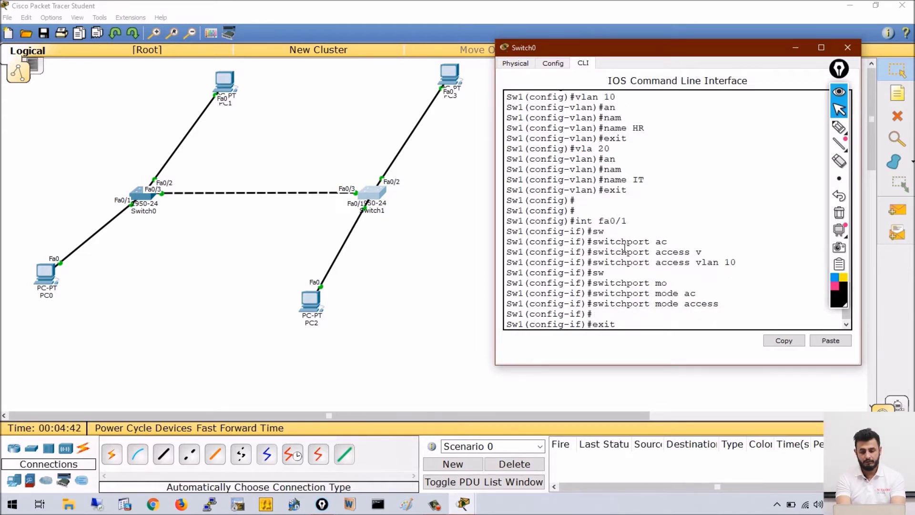
key(Return)
Set interface fa0/2 on Switch0 to access mode.
text(int fa0/2)
key(Return)
text(s)
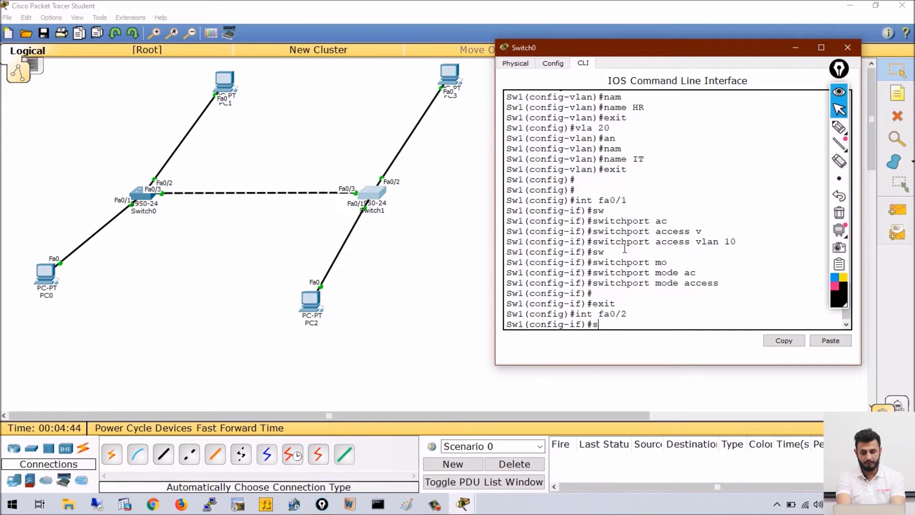
text(w)
key(Tab)
text(mo)
key(Tab)
text(ac)
key(Tab)
key(Return)
Assign Switch0's interface fa0/2 to access VLAN 20 and exit the interface configuration.
text(s)
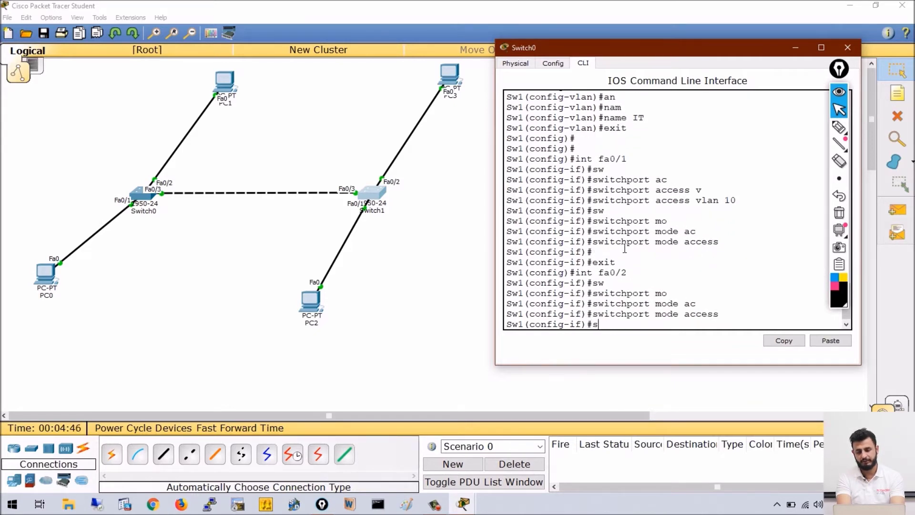
text(w)
key(Tab)
text(ac)
key(Tab)
text(v)
key(Tab)
text(20)
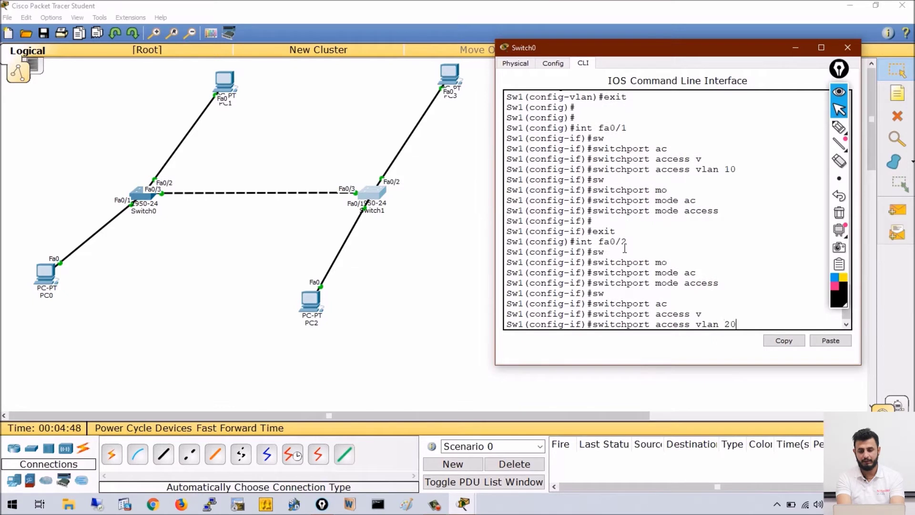
key(Return)
text(exit)
key(Return)
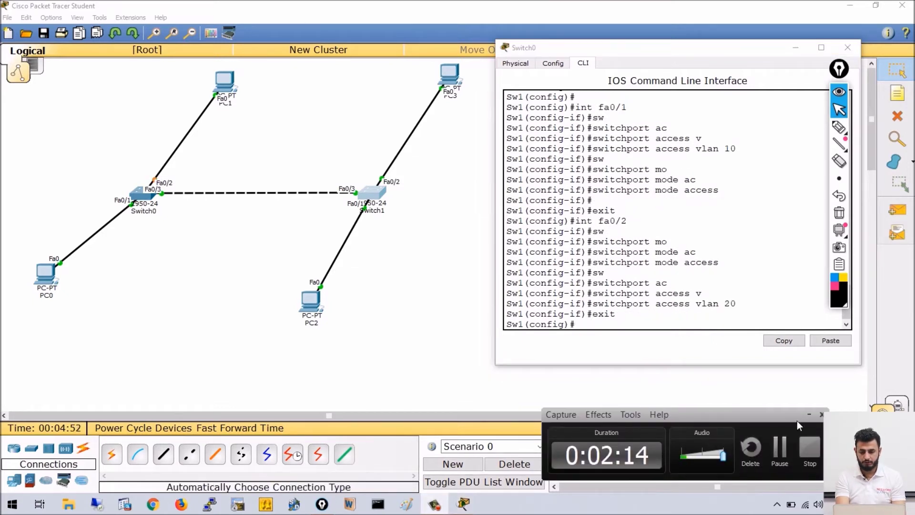
Open the command line of Switch1 and create VLAN 10.
click(809, 415)
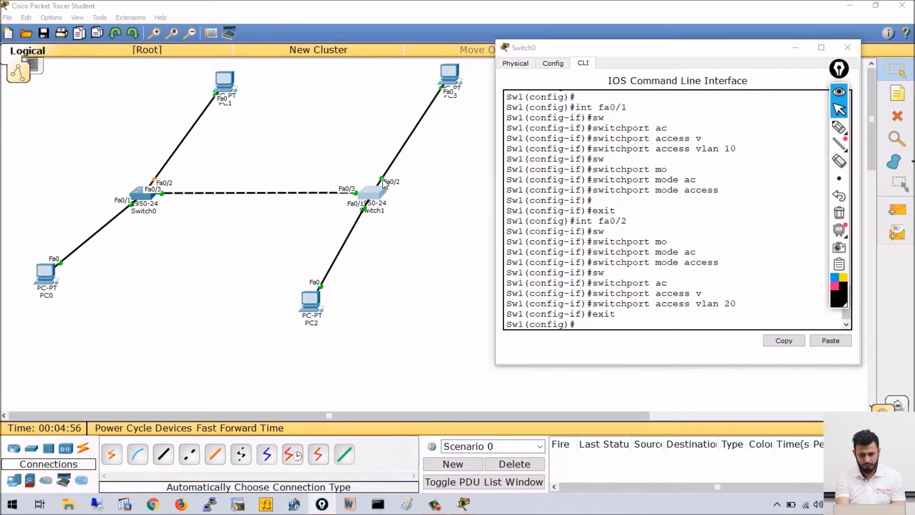
click(389, 193)
key(Return)
key(Return)
key(Return)
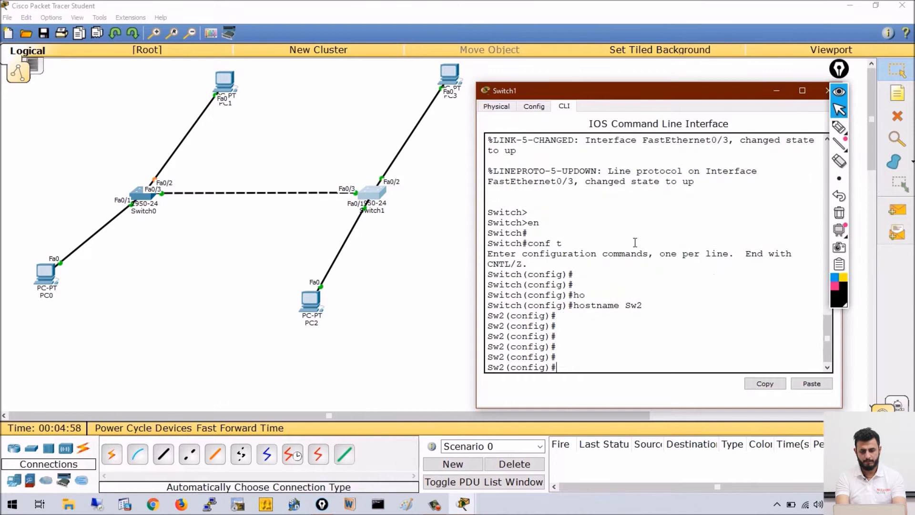
text(v;la)
key(BackSpace)
key(BackSpace)
key(BackSpace)
text(lan 10)
key(Return)
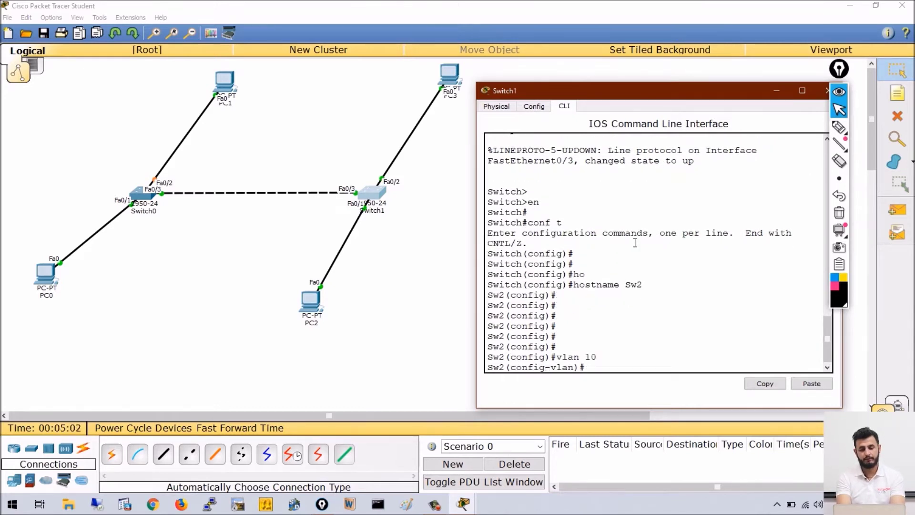
Name VLAN 10 on Switch1 HR and exit the VLAN configuration.
text(name H)
key(Tab)
text(HR)
key(Return)
text(exit)
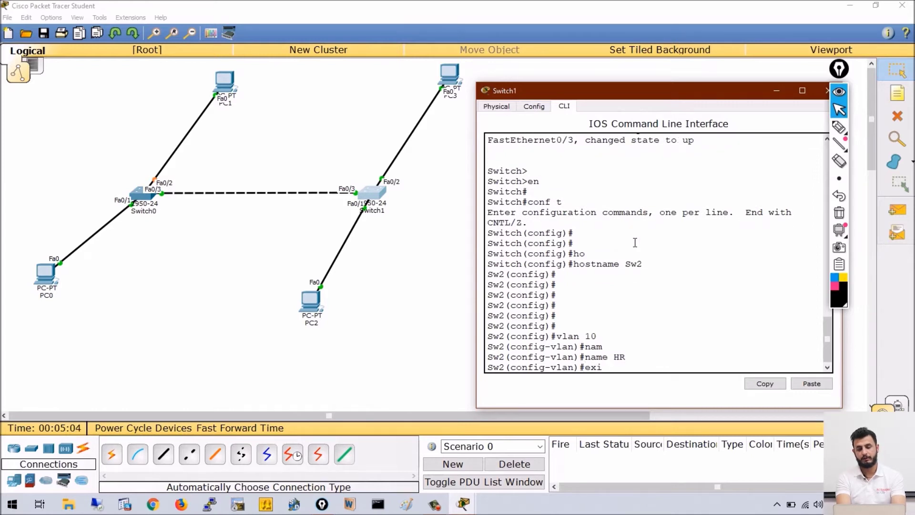
key(Return)
Create VLAN 20 on Switch1, name it IT, and exit the VLAN configuration.
text(vlan 20)
key(Return)
text(an)
key(Tab)
key(BackSpace)
key(BackSpace)
text(nam)
key(Tab)
text(IT)
key(Return)
text(exit)
key(Return)
key(Return)
Set interface fa0/1 on Switch1 to access mode.
text(int fa0/1)
key(Return)
text(sw)
key(Tab)
text(mo)
key(Tab)
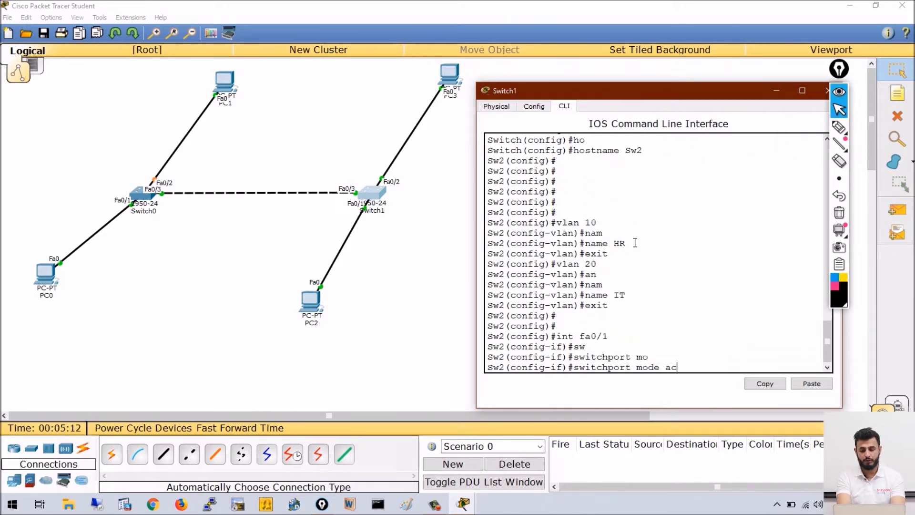
key(Tab)
key(Return)
Assign Switch1's interface fa0/1 to access VLAN 10 and exit the interface configuration.
text(sw)
key(Tab)
text(ac)
key(Tab)
text(v)
key(Tab)
text(1)
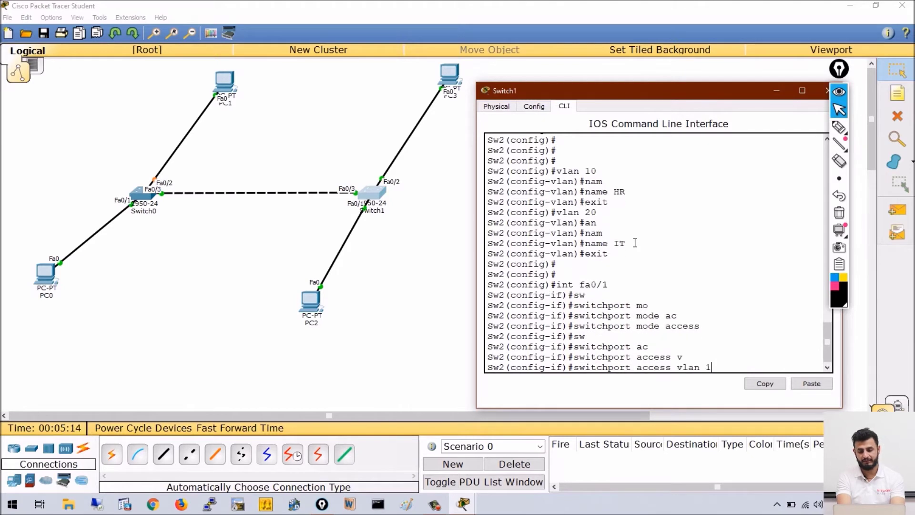
text(0)
key(Return)
text(exit)
key(Return)
Set interface fa0/2 on Switch1 to access mode.
text(int fa0/2)
key(Return)
text(sw)
key(Tab)
text(mo)
key(Tab)
text(ac)
key(Tab)
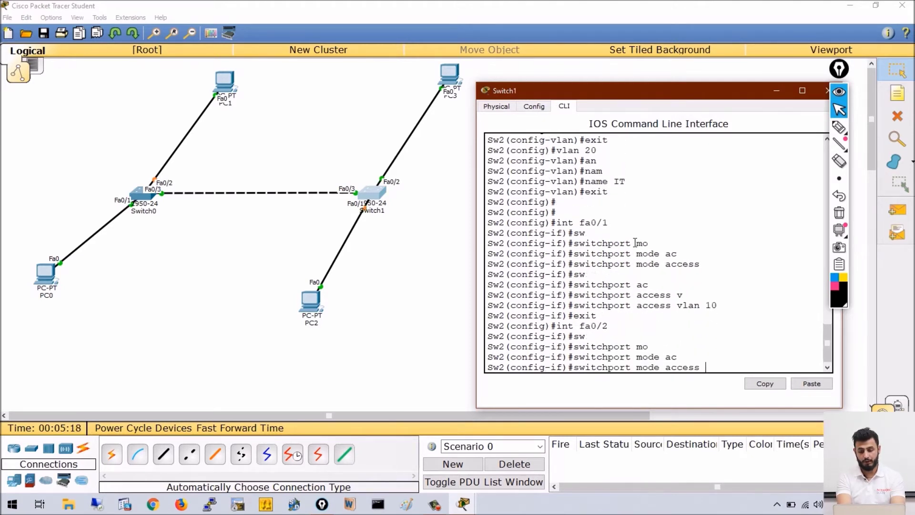
key(Return)
Assign Switch1's interface fa0/2 to access VLAN 20 and exit the interface configuration.
text(sw)
key(Tab)
text(ac)
key(Tab)
text(v)
key(Tab)
text(20 exit)
key(Return)
key(Return)
key(Return)
key(Return)
key(Return)
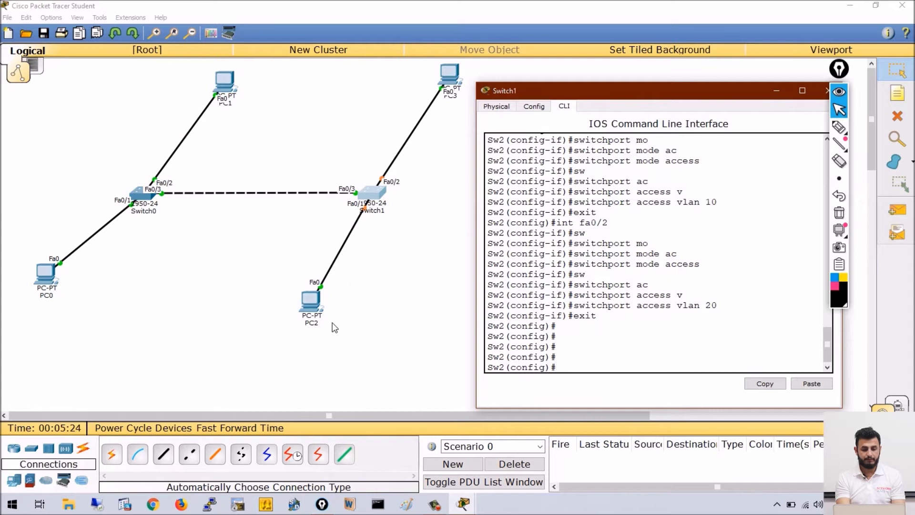
Fast-forward the simulation time and bring Switch0's command line back up.
click(290, 410)
click(280, 428)
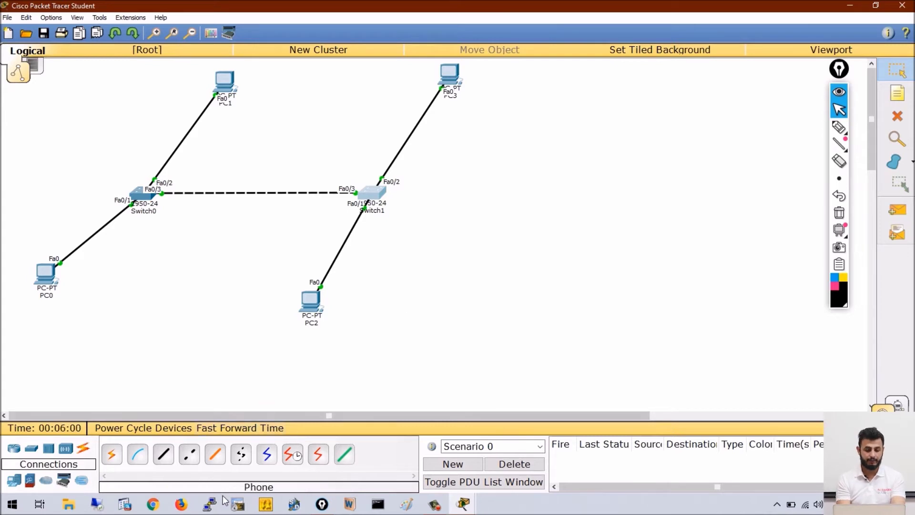
click(462, 504)
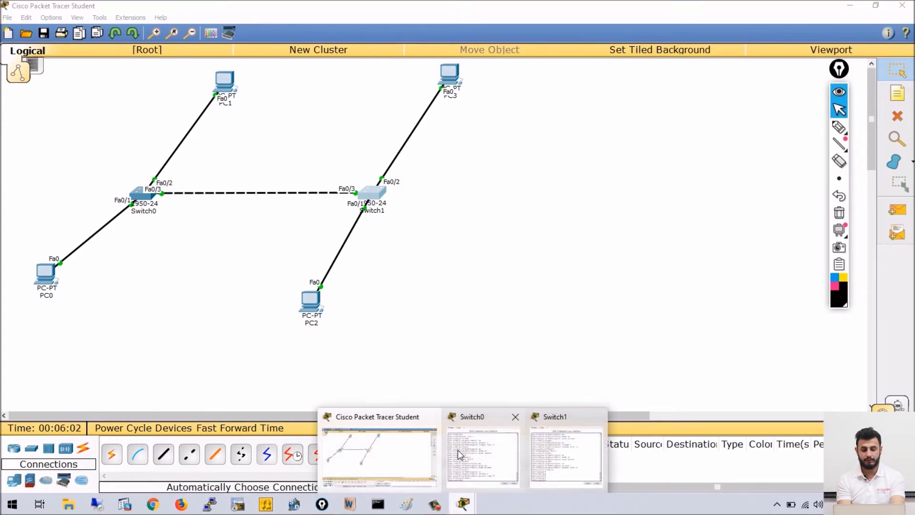
click(458, 450)
key(Return)
key(Return)
key(Return)
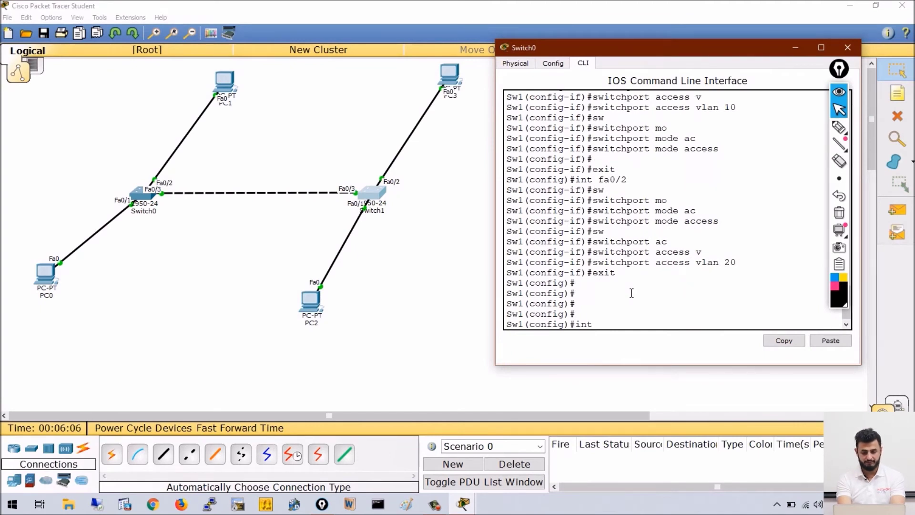
drag(605, 53, 579, 75)
Set Switch0's interface fastEthernet 0/3 to trunk mode and exit the interface configuration.
text(int f)
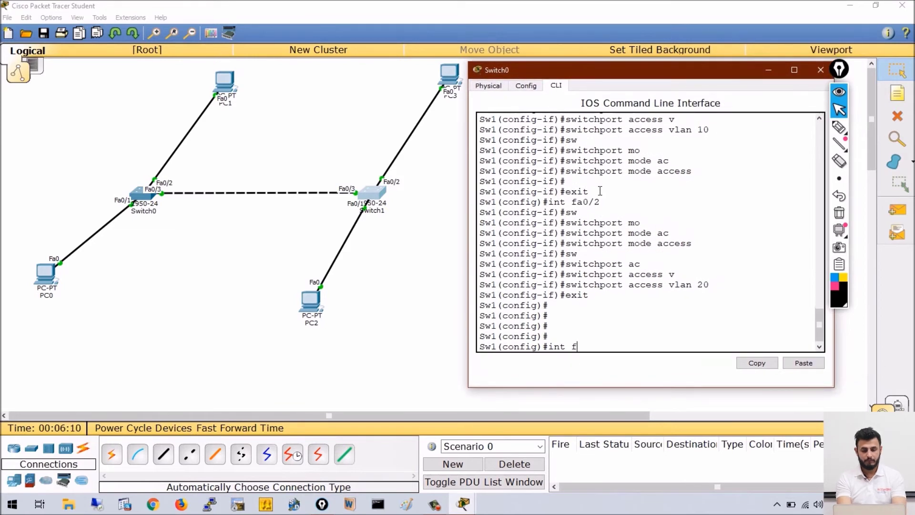
text(a)
key(Tab)
text(0/3)
key(Return)
text(switchport m)
key(Tab)
text(mo)
key(Tab)
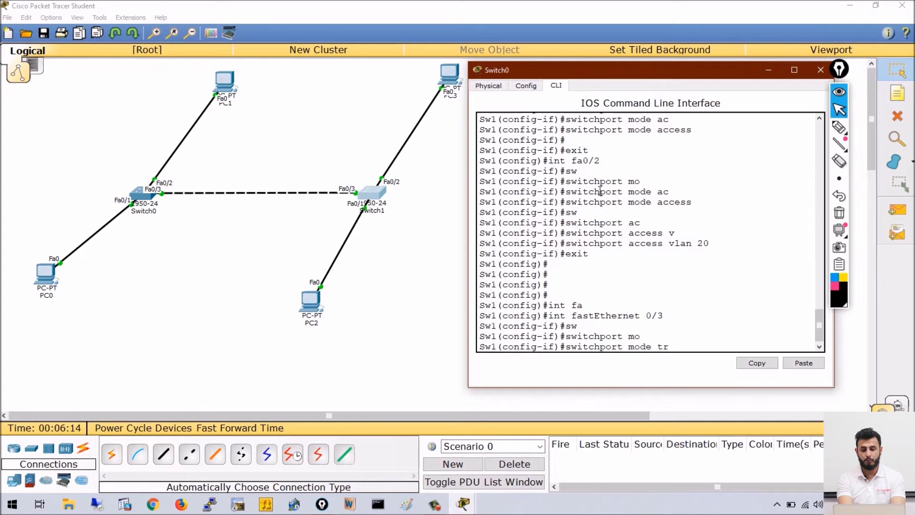
text(tr)
key(Tab)
key(Return)
key(Return)
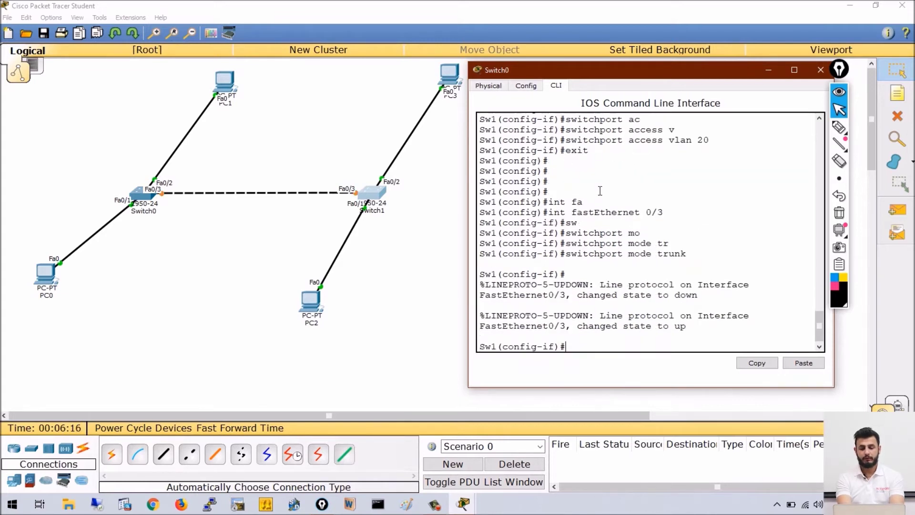
text(ex)
key(Tab)
key(Return)
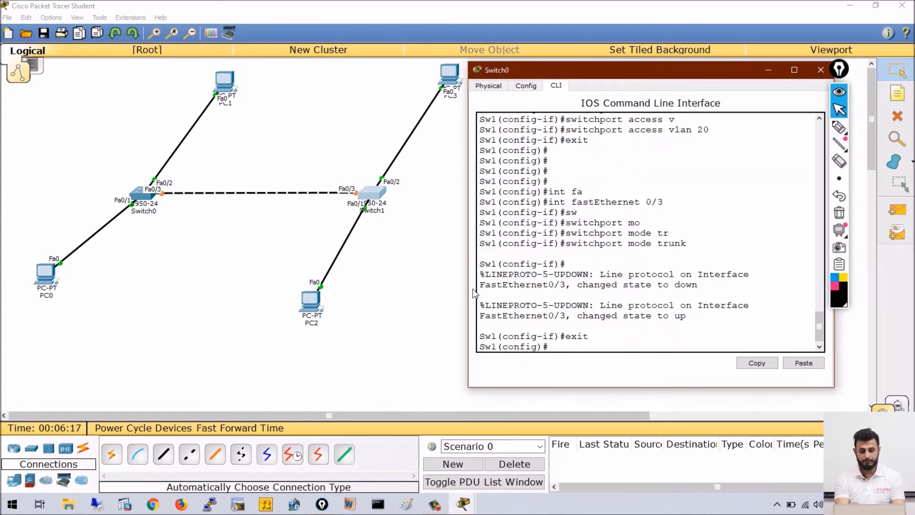
Switch to Switch1's command line and enter the configuration of interface fastEthernet 0/3.
mouse_move(480, 495)
click(564, 447)
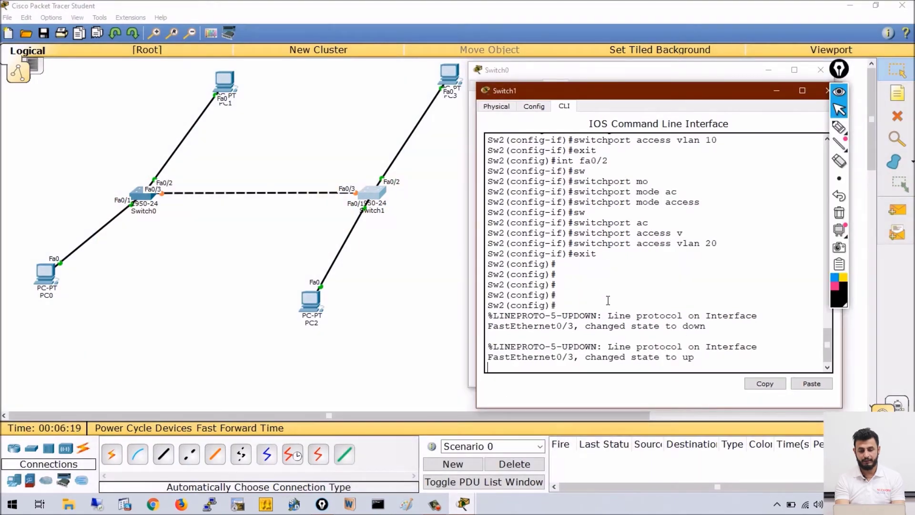
key(Return)
key(Return)
key(Return)
text(int fa)
key(Tab)
text(0)
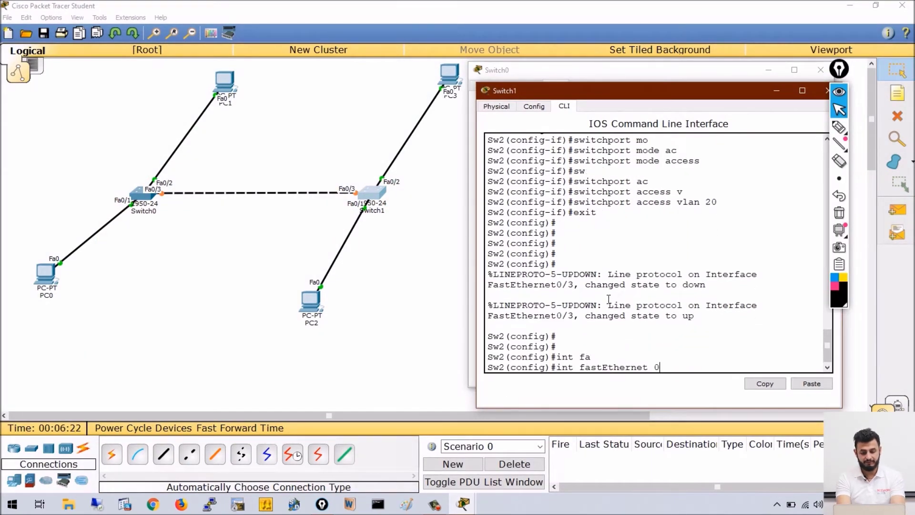
text(/3)
key(Return)
Set Switch1's interface fastEthernet 0/3 to trunk mode and exit the interface configuration.
text(sw)
key(Tab)
text(mo)
key(Tab)
text(tr)
key(Tab)
key(Return)
text(exit)
key(Return)
key(Return)
key(Return)
key(Return)
key(Return)
key(Return)
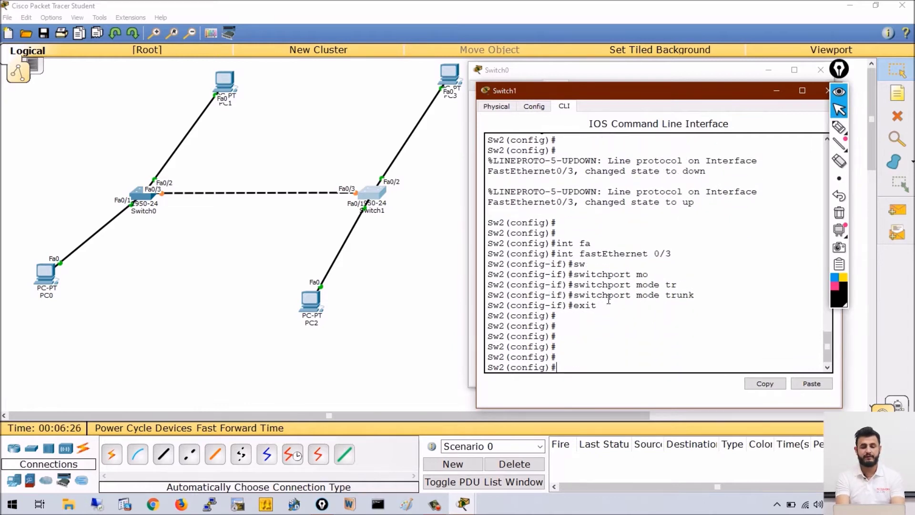
Fast-forward the simulation time and end configuration mode on Switch0, returning to the privileged prompt.
click(258, 433)
click(260, 434)
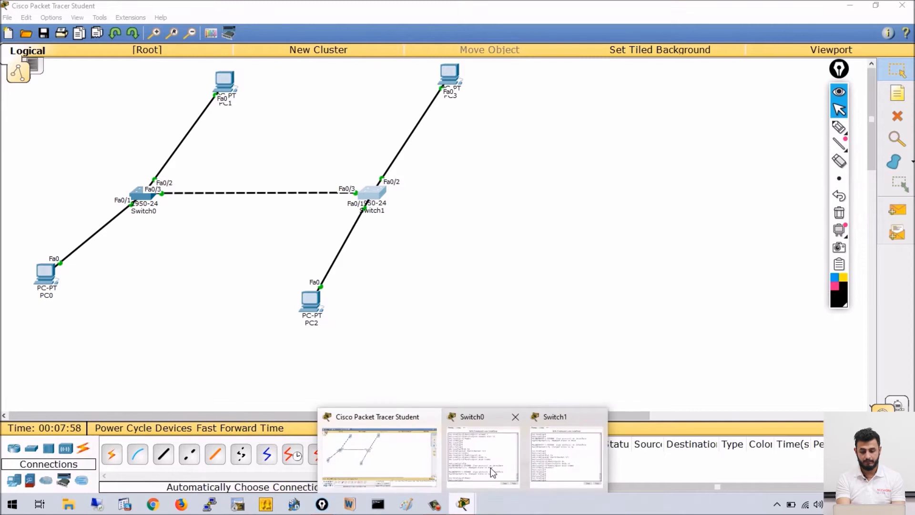
click(516, 448)
key(Return)
key(Return)
key(BackSpace)
key(ctrl+z)
key(Return)
key(Return)
key(Return)
key(Return)
key(Return)
key(Return)
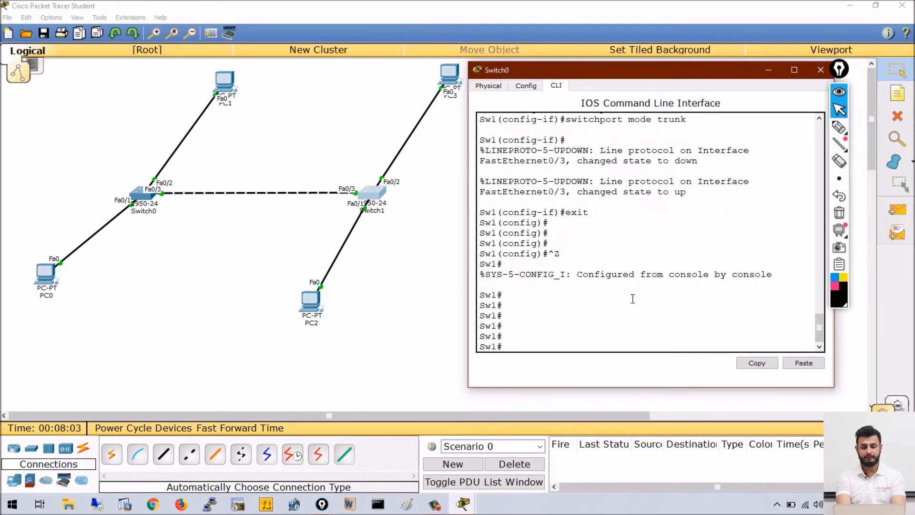
key(Return)
Display Switch0's trunk information with the command show int trunk.
text(show)
key(BackSpace)
key(BackSpace)
key(BackSpace)
text(how int trun)
key(Tab)
key(Return)
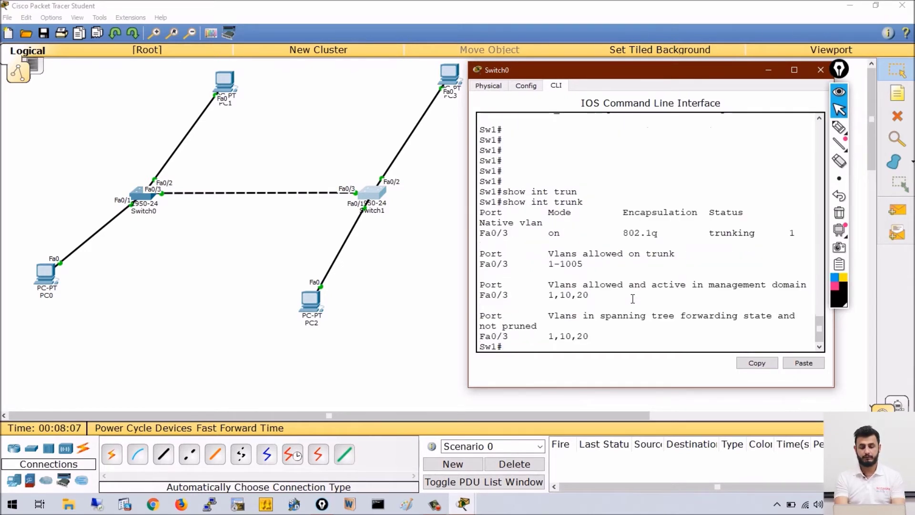
Examine the trunk mode, the VLANs allowed on the trunk, and the VLANs active in the management domain for Fa0/3.
drag(509, 234, 479, 235)
drag(545, 240, 580, 240)
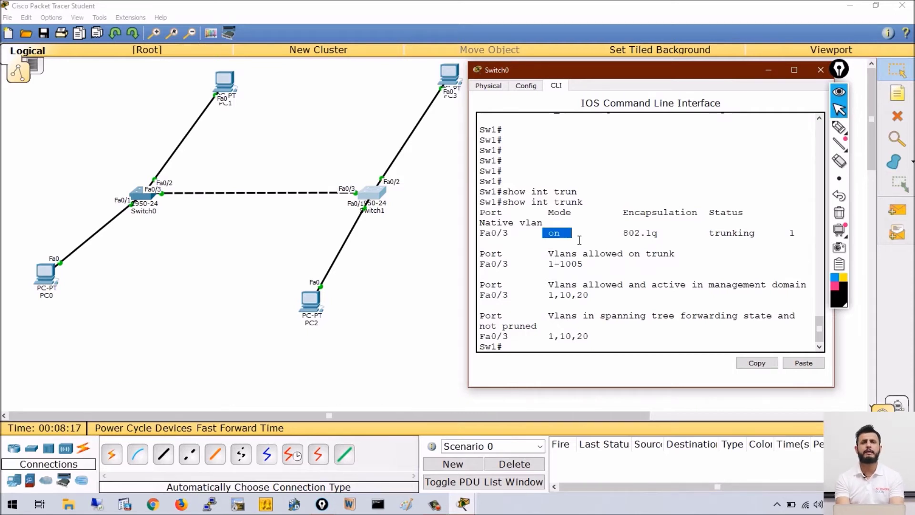
key(Return)
key(Return)
key(Return)
key(Return)
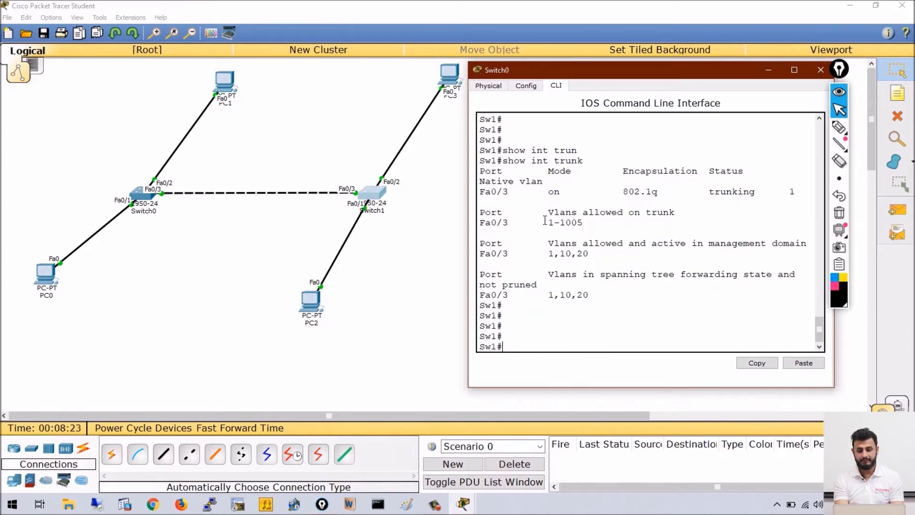
drag(537, 212, 644, 232)
click(631, 234)
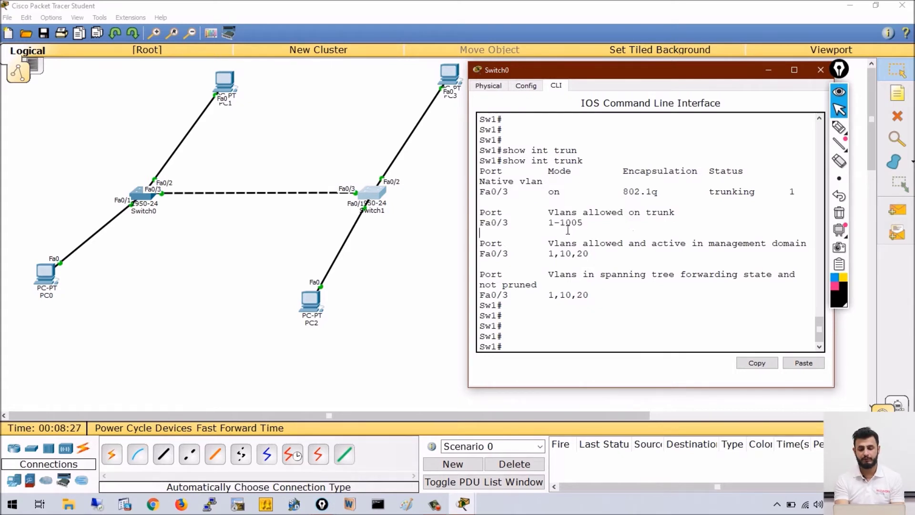
drag(538, 212, 591, 255)
click(595, 234)
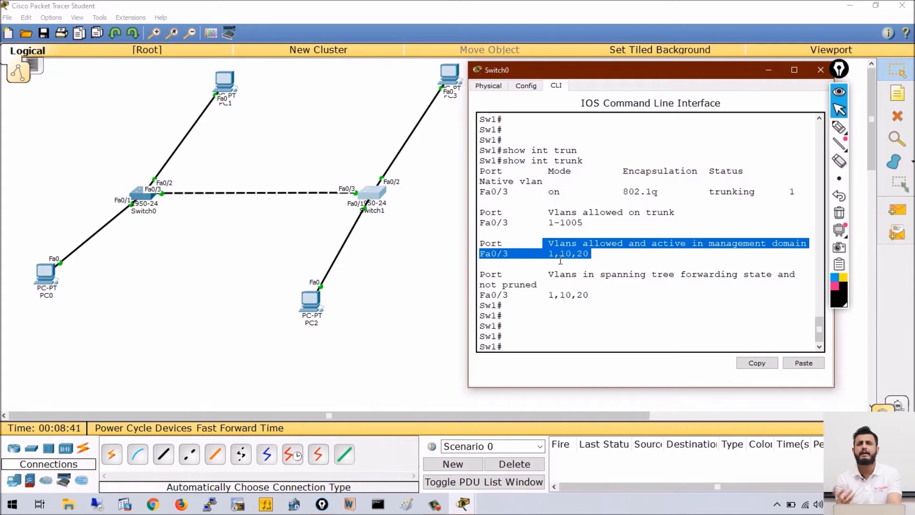
key(Return)
key(Return)
key(Return)
key(Return)
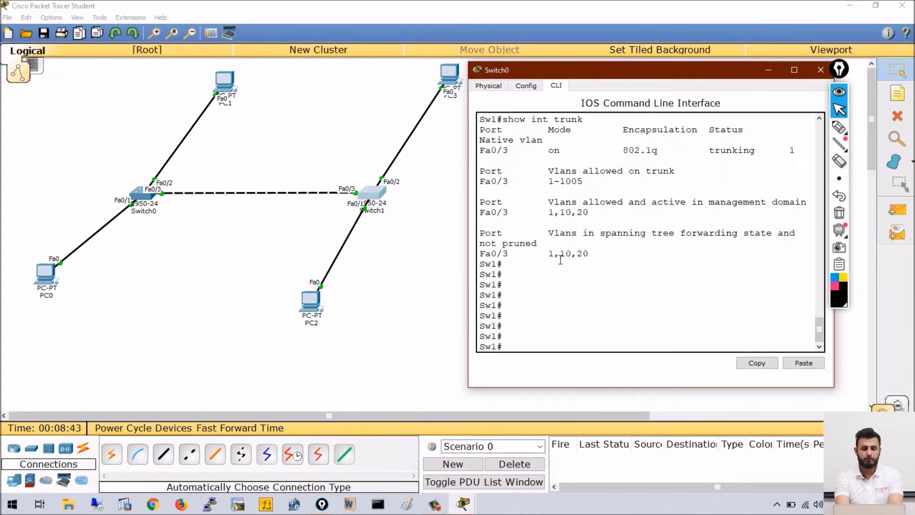
Return to the topology and send simple PDUs from PC0 to PC2 and from PC1 to PC3.
click(769, 70)
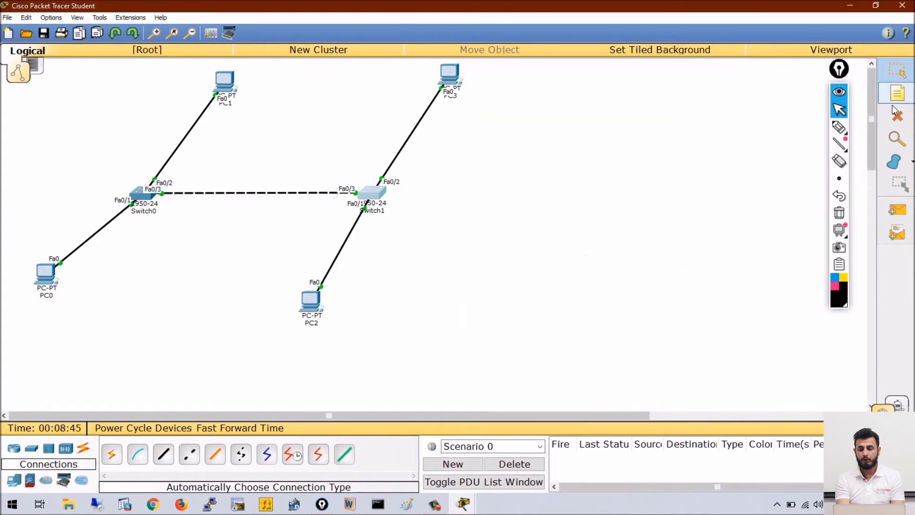
click(897, 206)
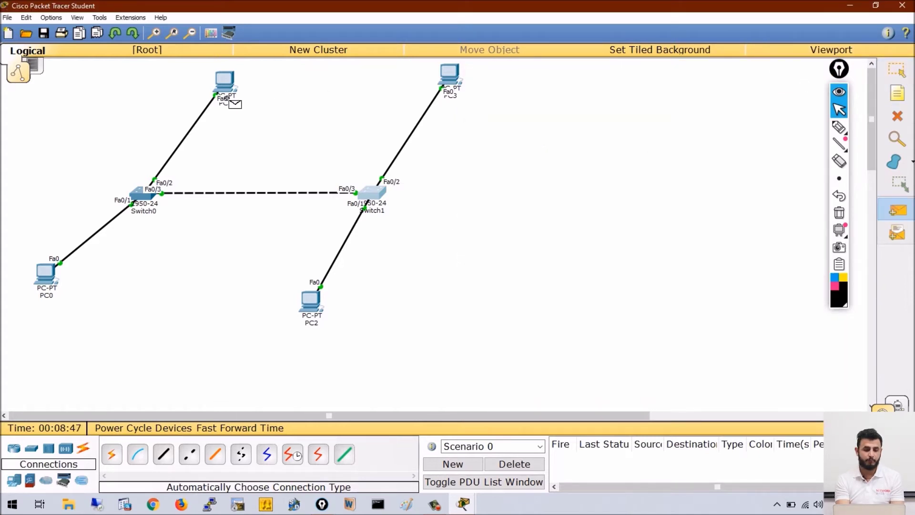
click(52, 273)
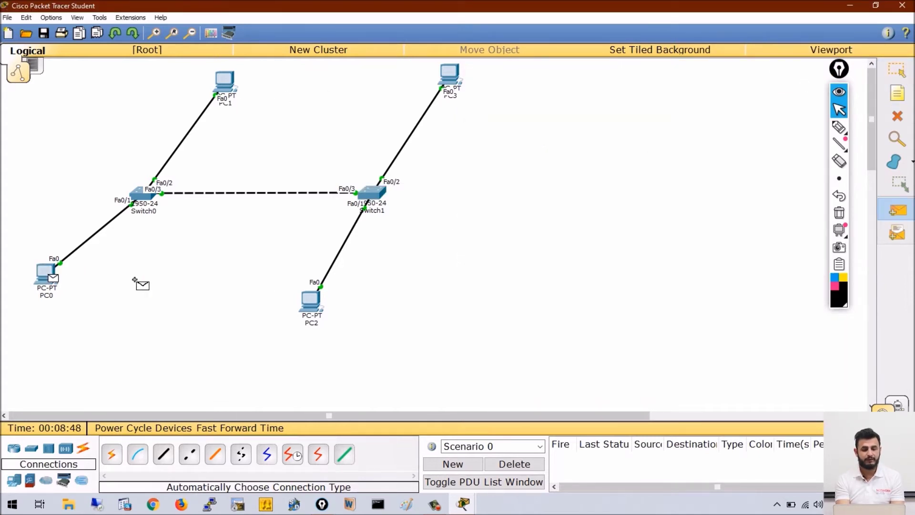
click(311, 298)
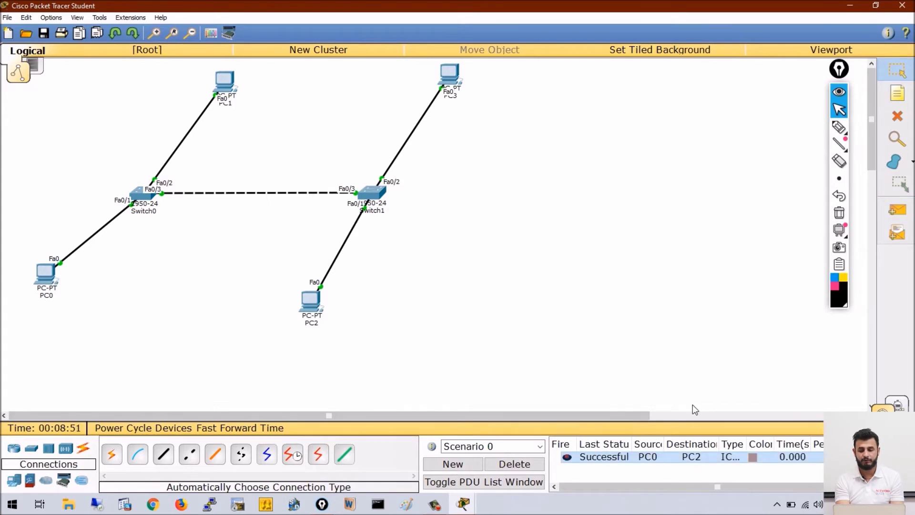
click(894, 213)
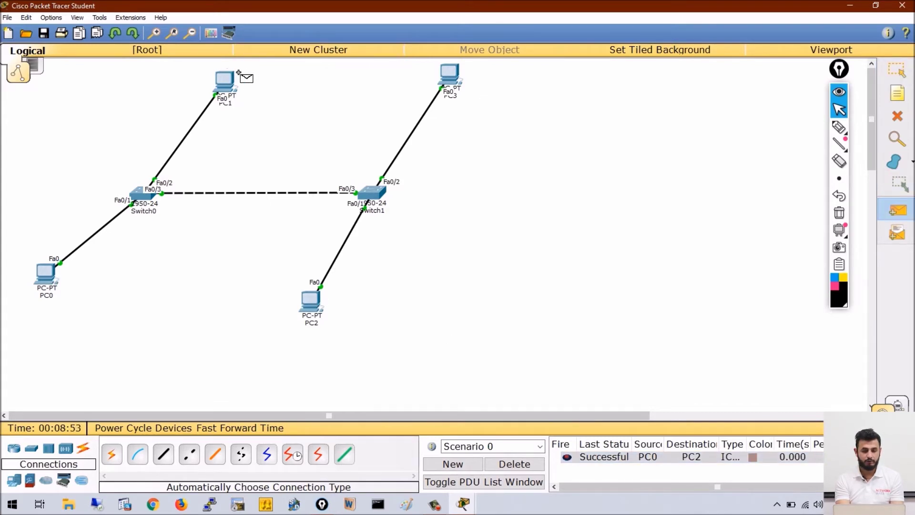
click(448, 73)
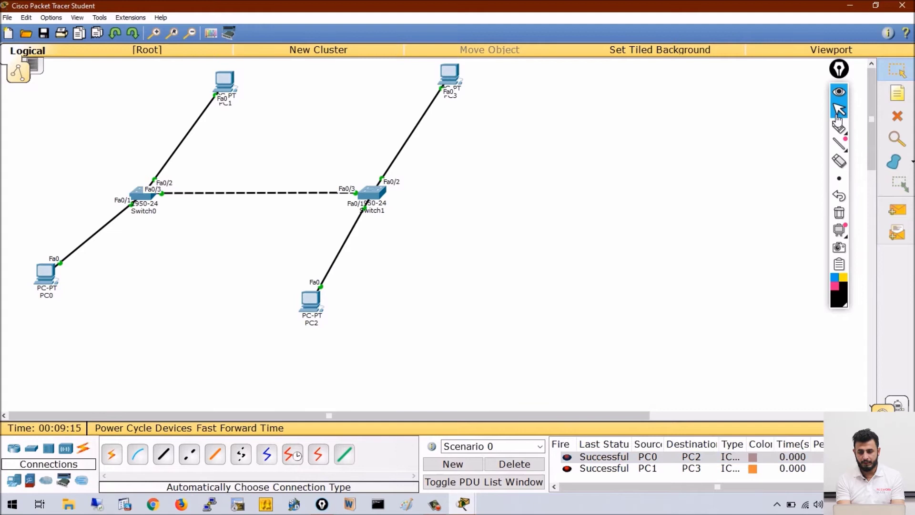
Annotate the topology with an arrow from PC0 to Switch0, a circled port Fa0/1 labelled 10, and a trunk arrow with a boxed 10.
click(838, 126)
mouse_move(26, 259)
mouse_down()
mouse_move(91, 203)
mouse_move(112, 205)
mouse_move(99, 228)
mouse_up()
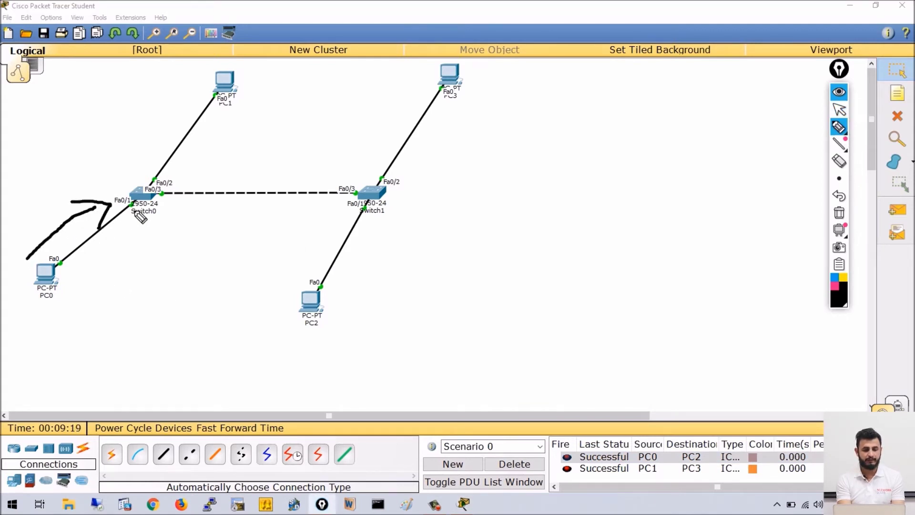
mouse_move(140, 189)
mouse_down()
mouse_move(124, 208)
mouse_move(146, 211)
mouse_move(142, 190)
mouse_up()
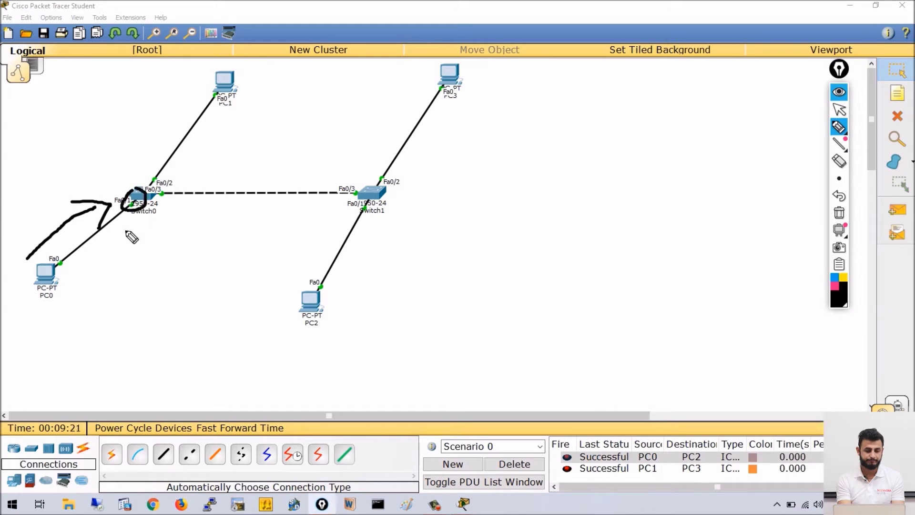
mouse_move(122, 230)
mouse_down()
mouse_move(123, 247)
mouse_move(135, 248)
mouse_move(139, 237)
mouse_move(130, 236)
mouse_up()
mouse_move(170, 178)
mouse_down()
mouse_move(207, 176)
mouse_move(199, 169)
mouse_move(199, 191)
mouse_up()
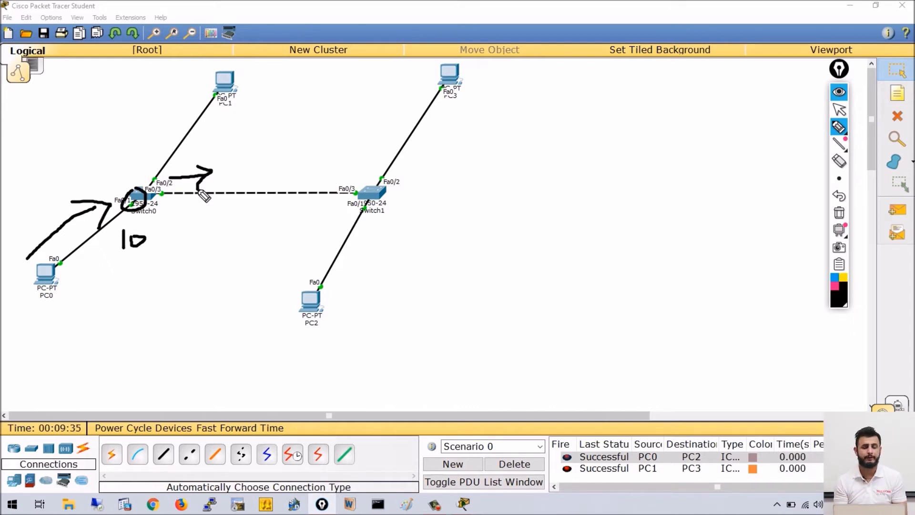
mouse_move(180, 202)
mouse_down()
mouse_move(180, 219)
mouse_move(192, 205)
mouse_move(212, 211)
mouse_move(193, 228)
mouse_move(183, 223)
mouse_move(185, 209)
mouse_move(190, 224)
mouse_move(203, 213)
mouse_move(198, 219)
mouse_up()
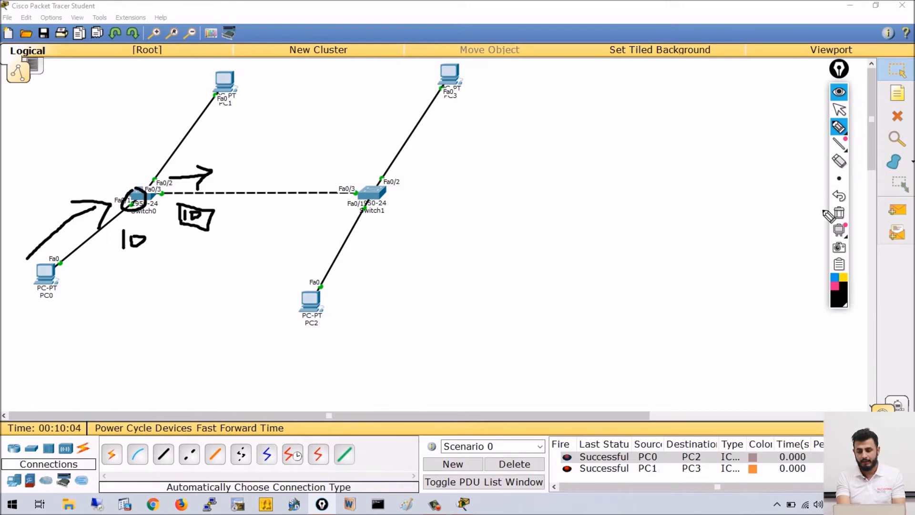
Clear all drawn annotations from the topology and leave drawing mode.
mouse_move(846, 123)
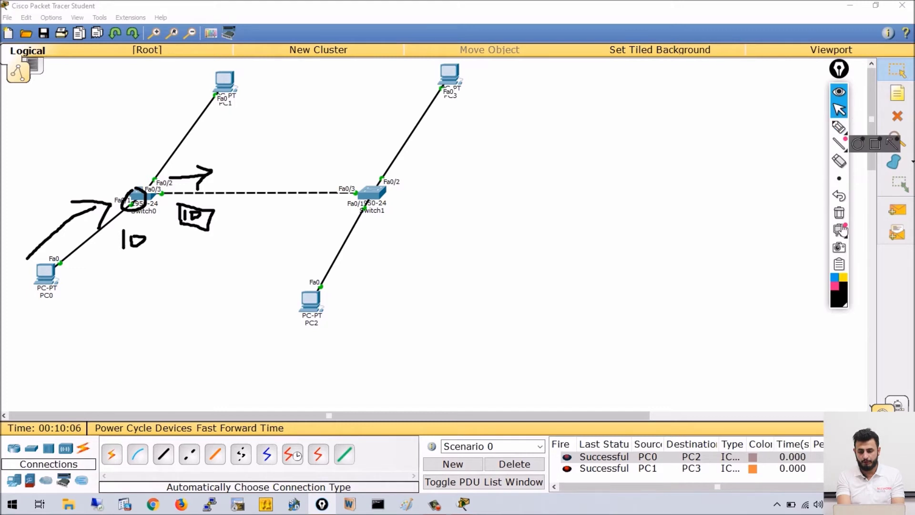
click(839, 213)
click(841, 109)
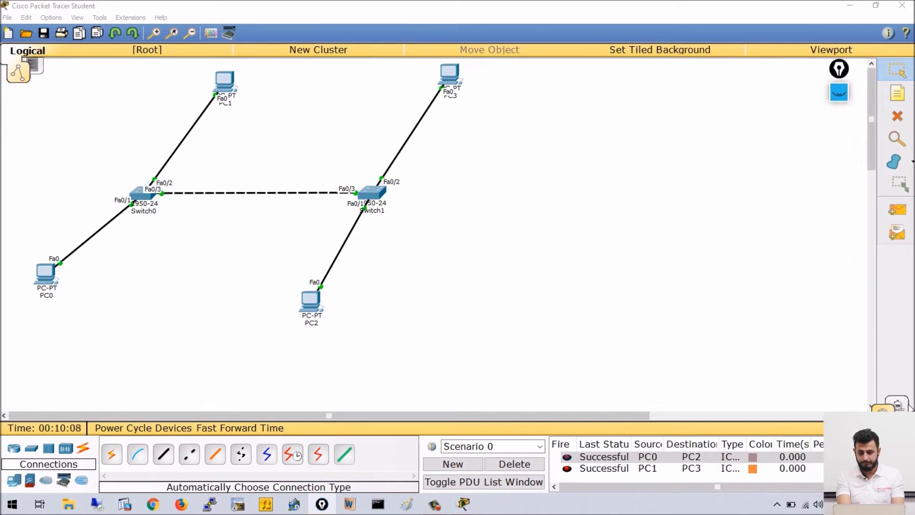
Switch to simulation mode and replace the existing PDUs with a simple PDU from PC1 to PC3.
key(shift+s)
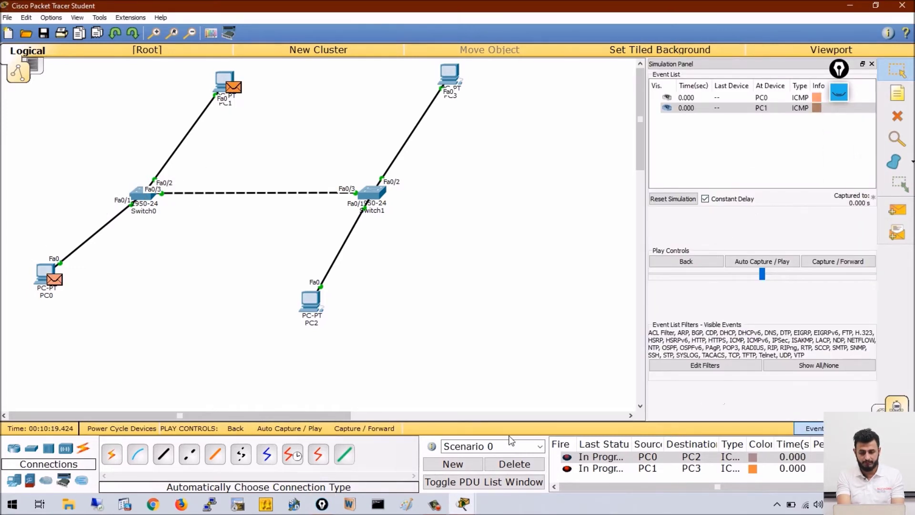
click(509, 464)
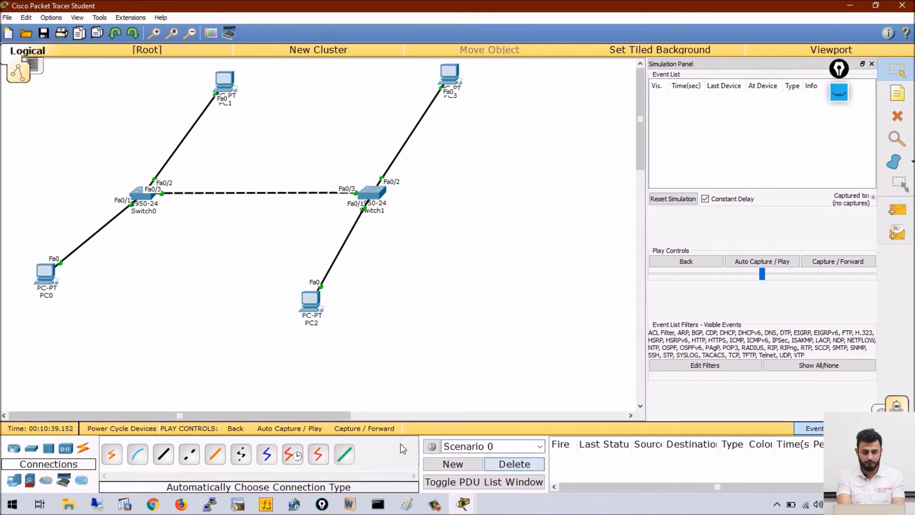
click(907, 210)
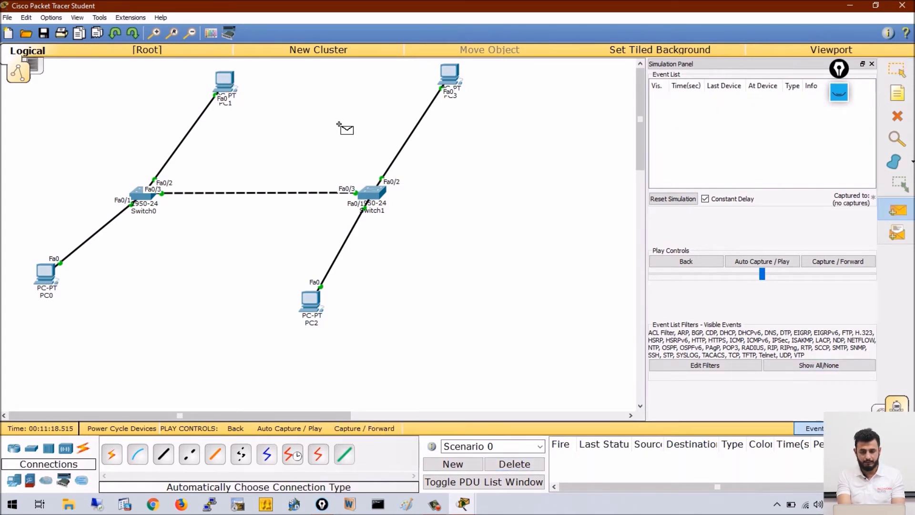
click(449, 73)
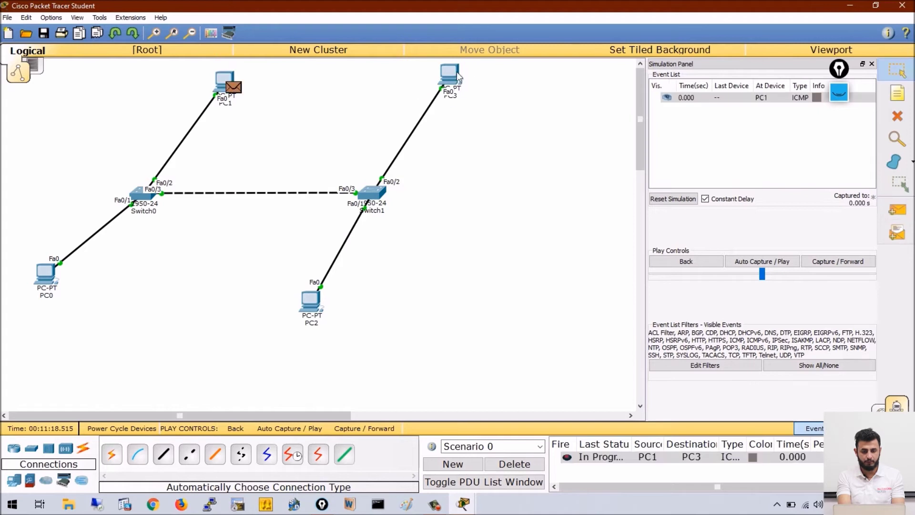
Advance the capture two hops to Switch1 and examine the inbound PDU details there for the 802.1q tag.
click(386, 432)
click(387, 433)
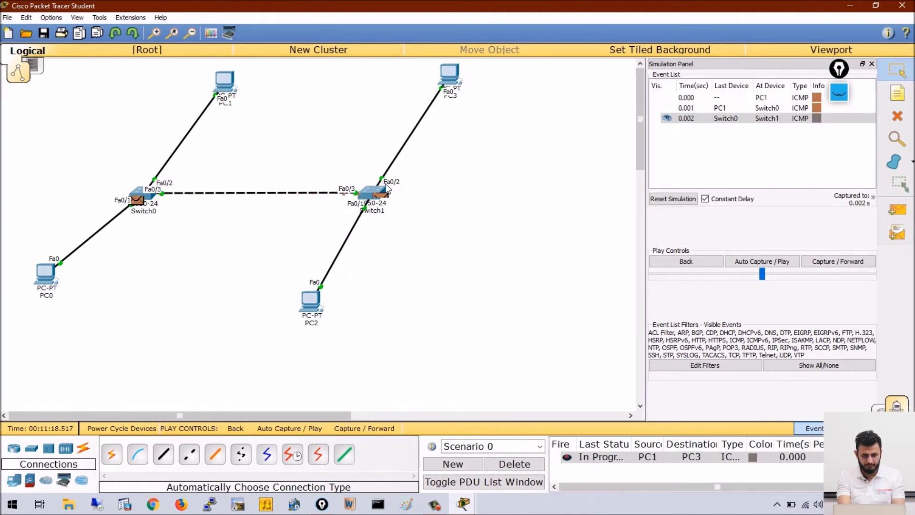
click(383, 199)
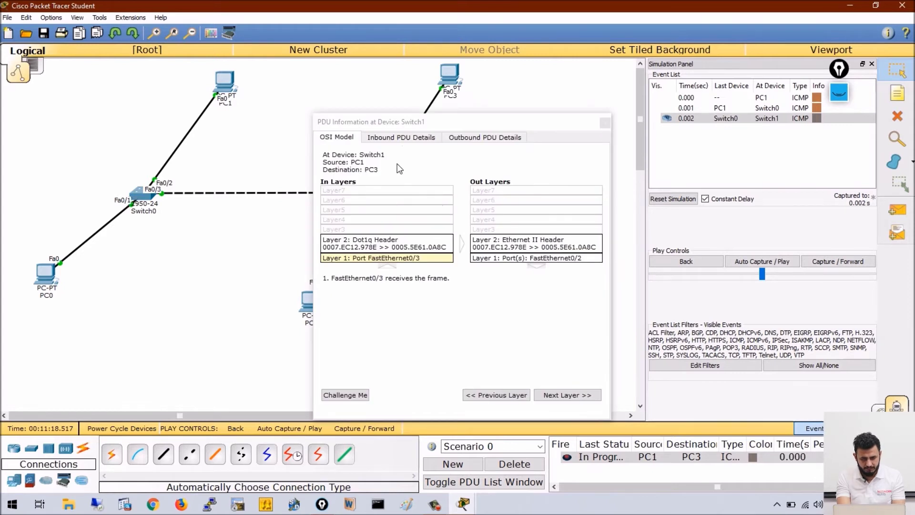
click(407, 135)
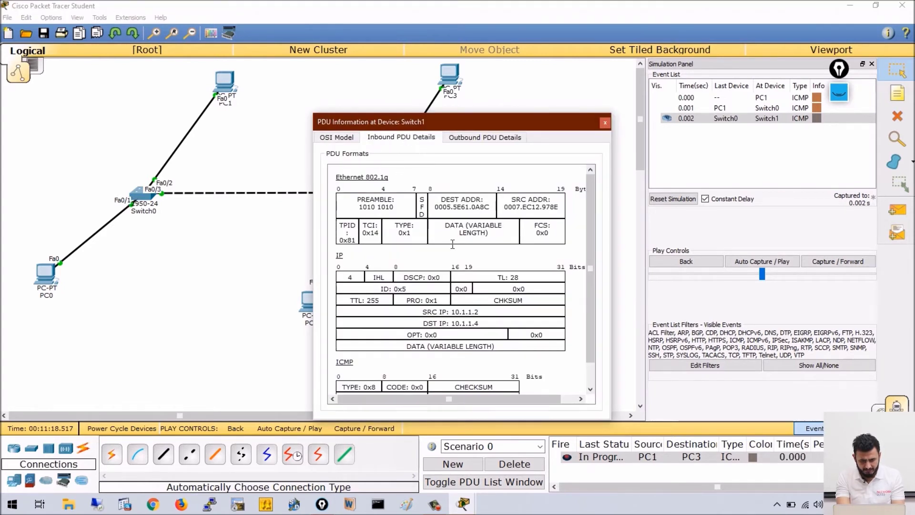
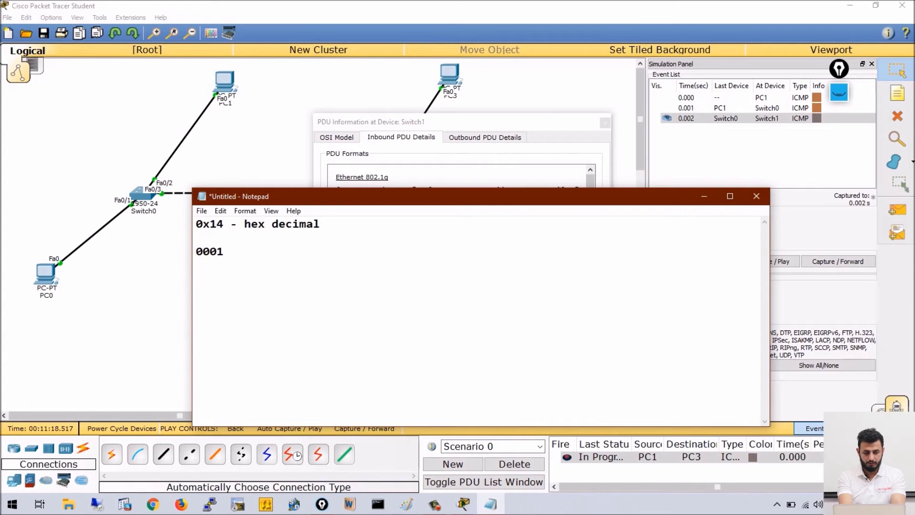
In Notepad, extend the first line of the note so it reads "0x14 - hex decimal --binary".
text(--bimary)
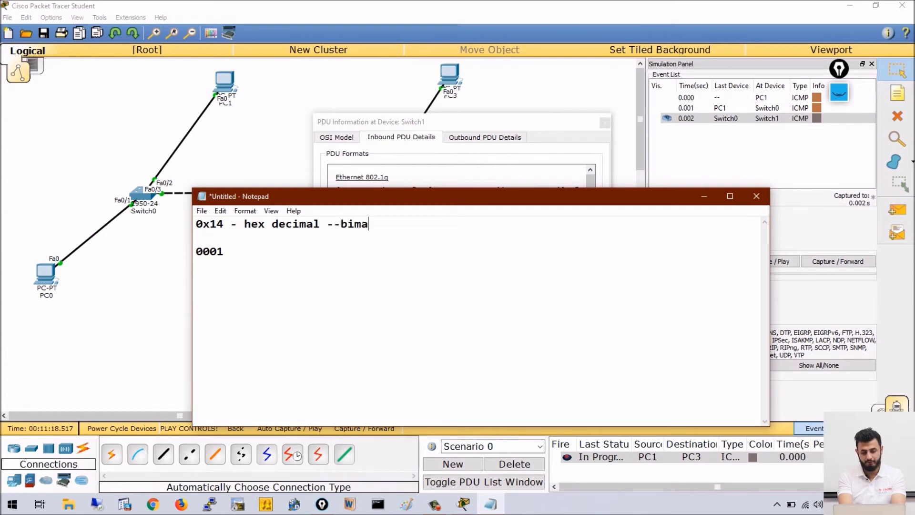
key(BackSpace)
key(BackSpace)
key(BackSpace)
key(BackSpace)
text(n)
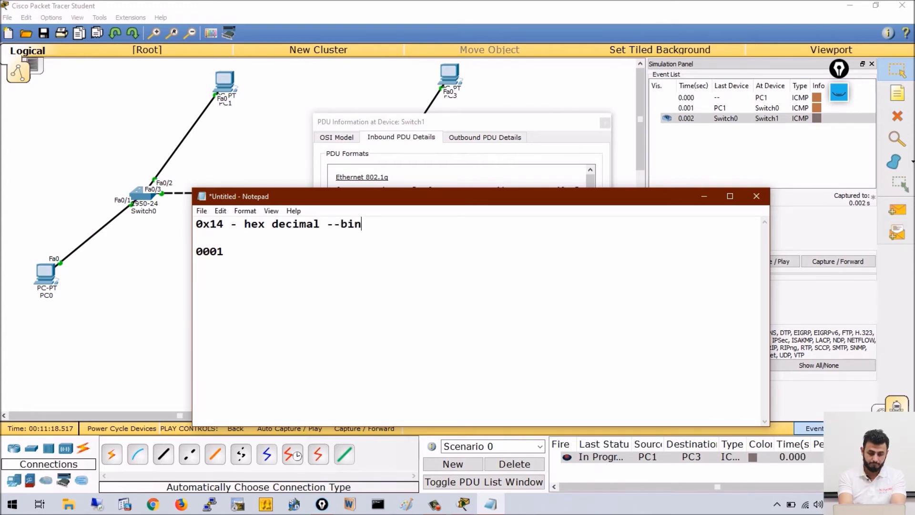
text(ary)
Label the existing binary line as "1--0001" and add the line "4-0100" below it.
click(222, 231)
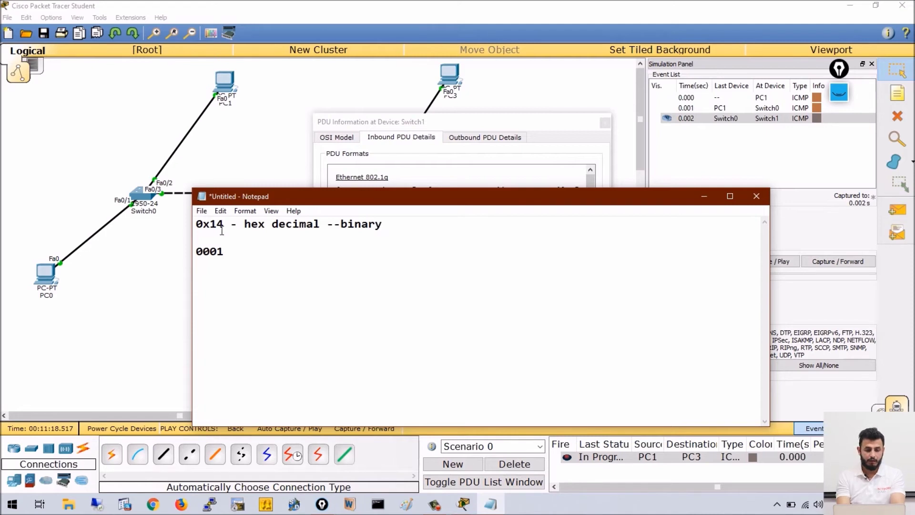
text(1--)
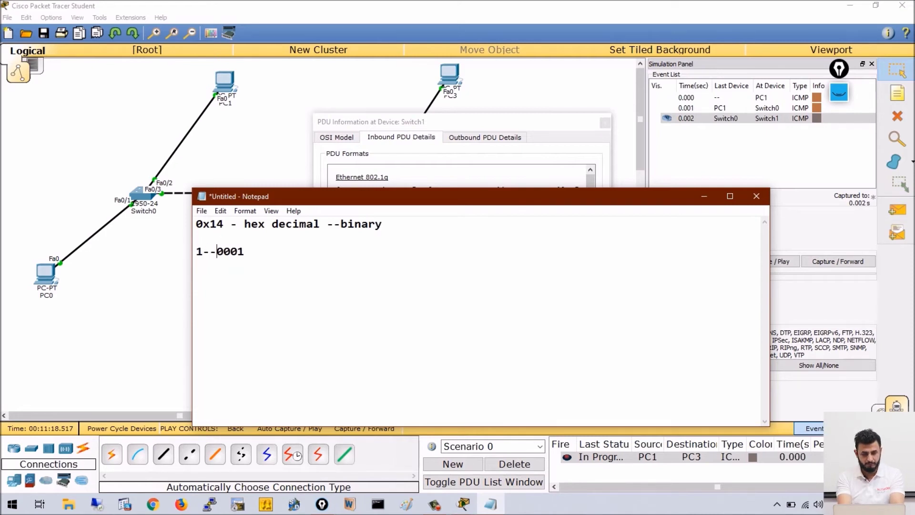
key(Right)
key(Right)
key(Right)
key(Return)
text(4-)
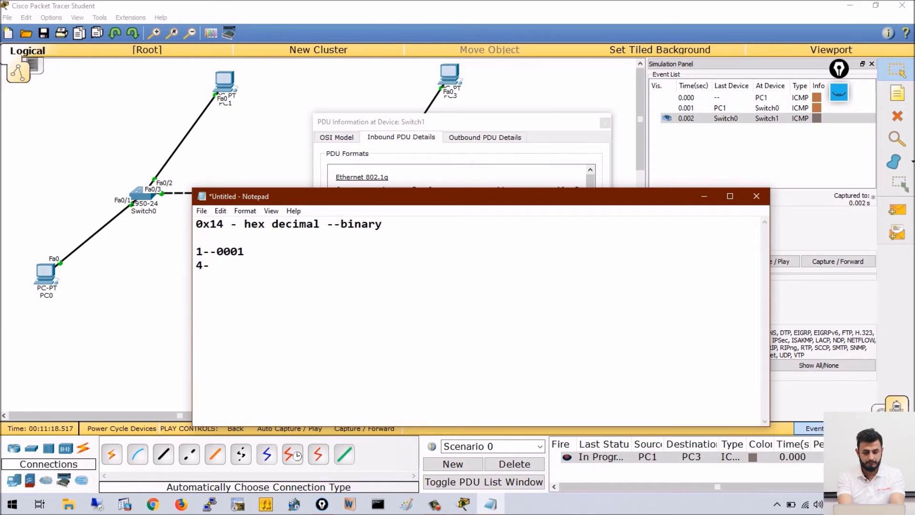
text(0100)
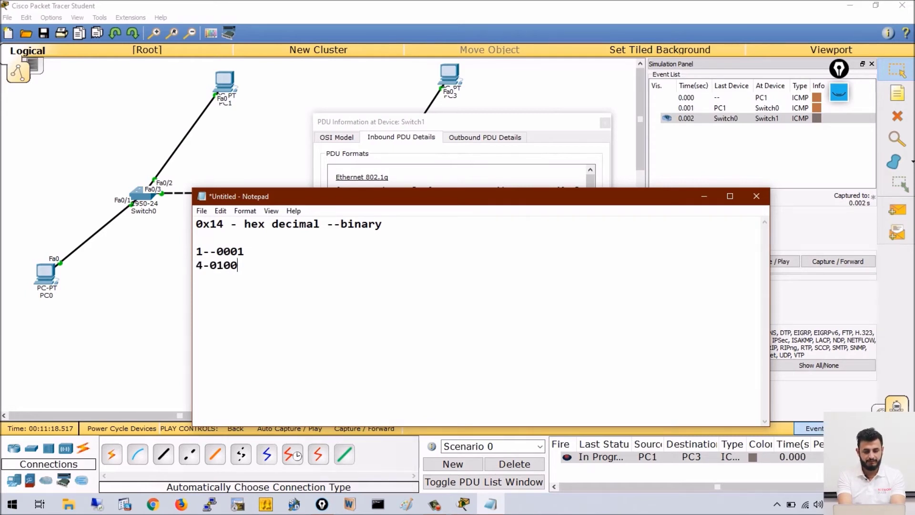
Add the combined binary value "0001 0100" after a blank line in the note.
key(Return)
key(Return)
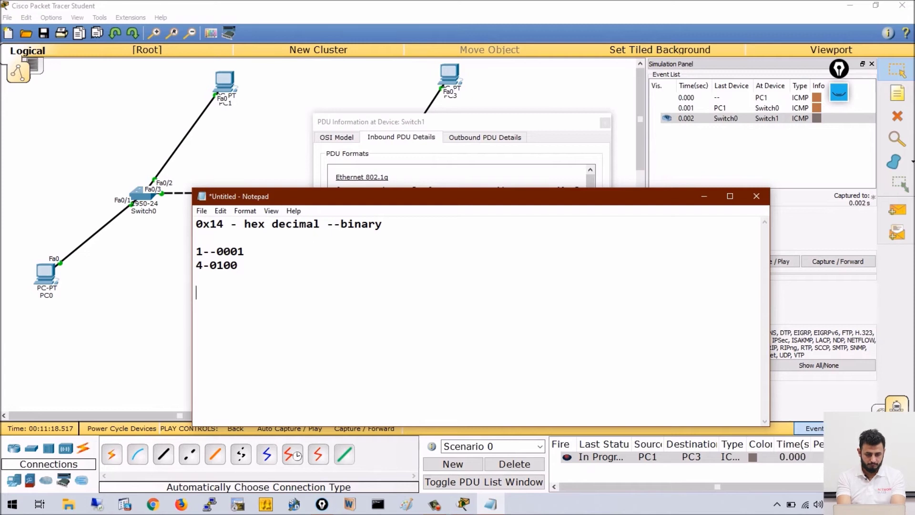
text(00)
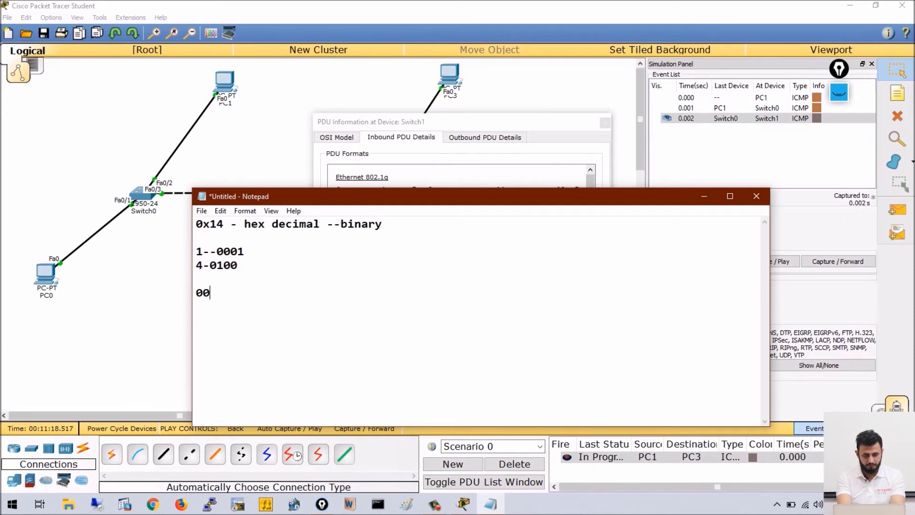
text(01 0100)
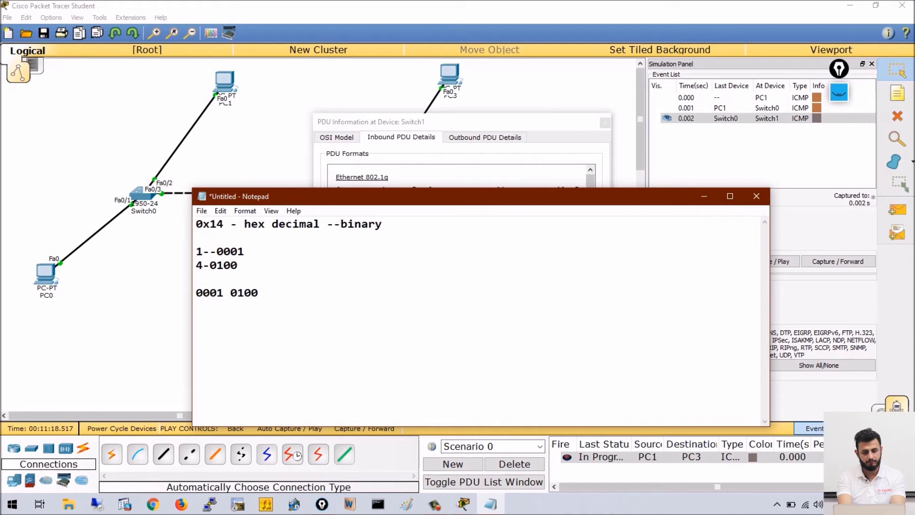
Complete the combined binary line with its decimal value and VLAN, "-- 20 ( vlan 20 )".
drag(278, 289, 196, 293)
click(211, 224)
drag(218, 228, 233, 226)
click(286, 295)
text(-- 20)
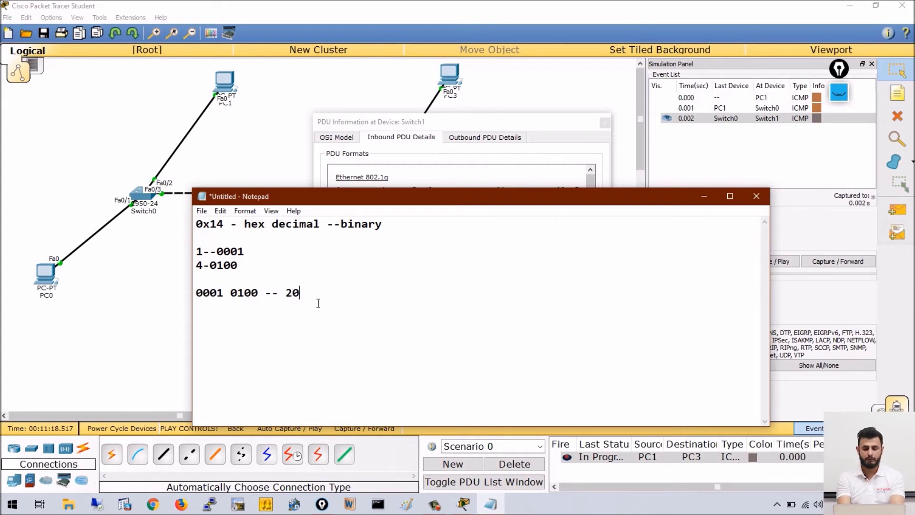
text( ( vlan )
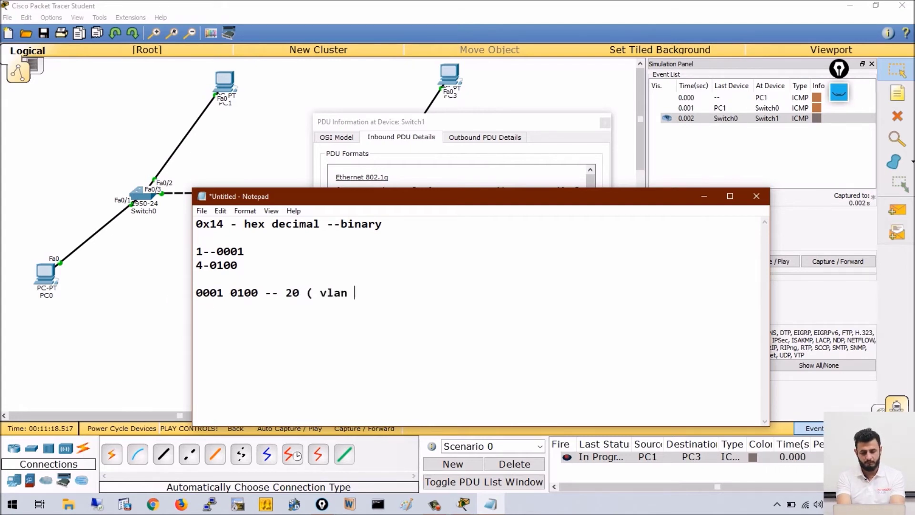
text(20 ))
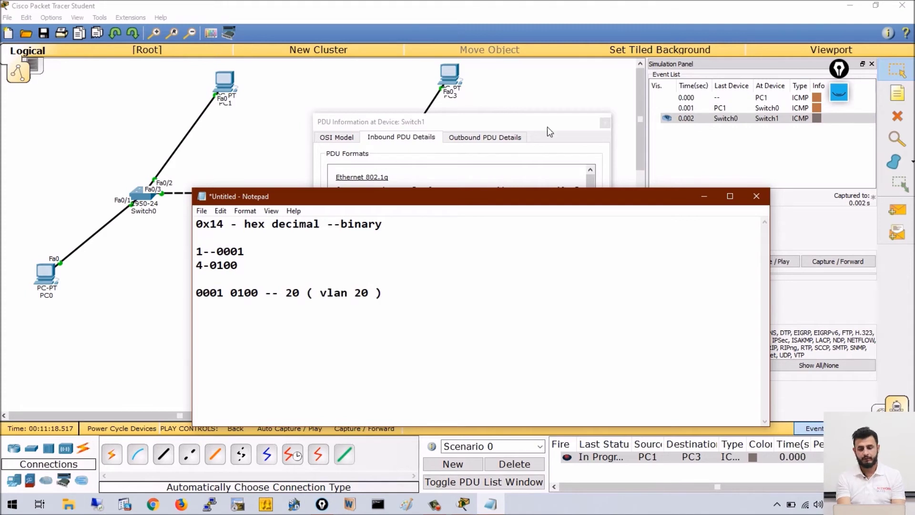
Minimize the unsaved note instead of closing it, and close Switch1's PDU information in Packet Tracer.
click(762, 200)
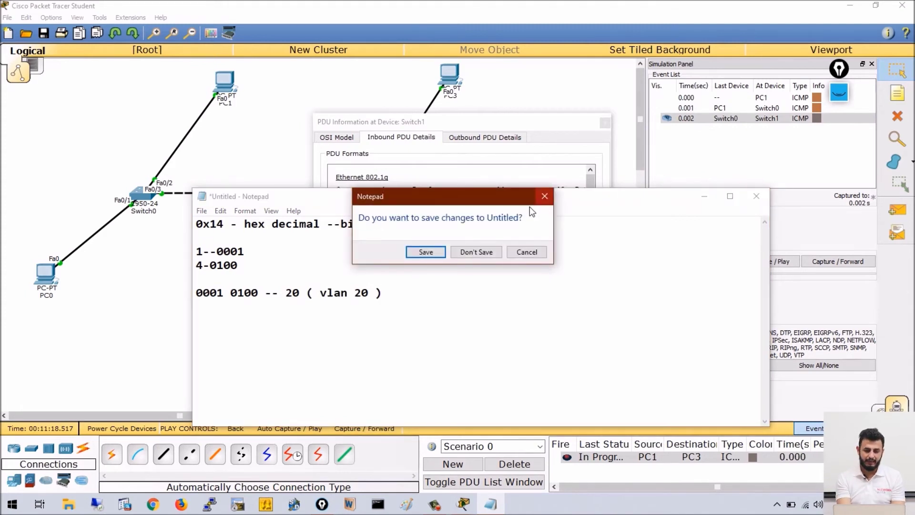
click(544, 196)
click(704, 196)
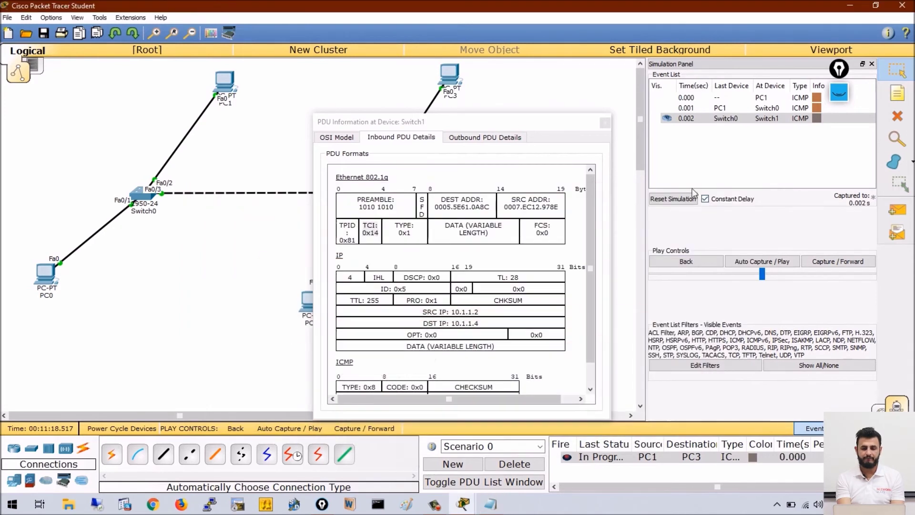
click(604, 124)
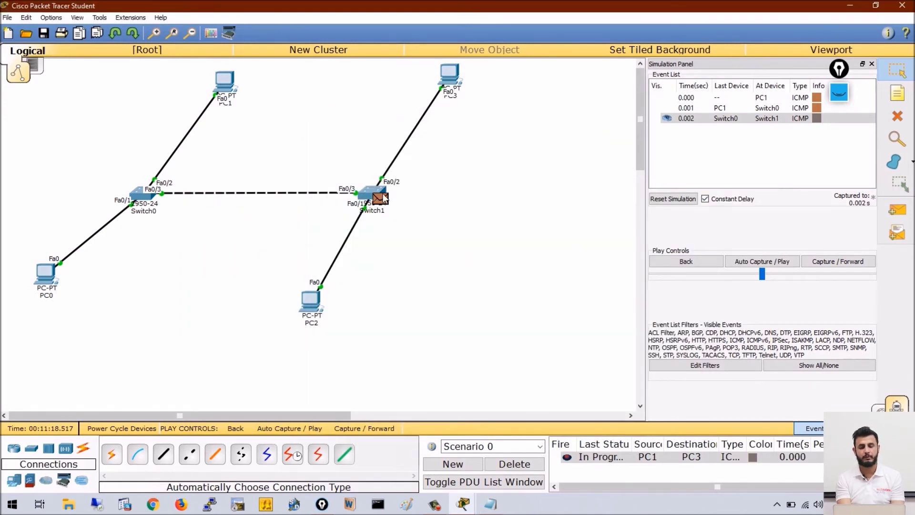
Advance the capture one hop to PC3, and replace that PDU with a simple PDU from PC0 to PC2.
click(395, 428)
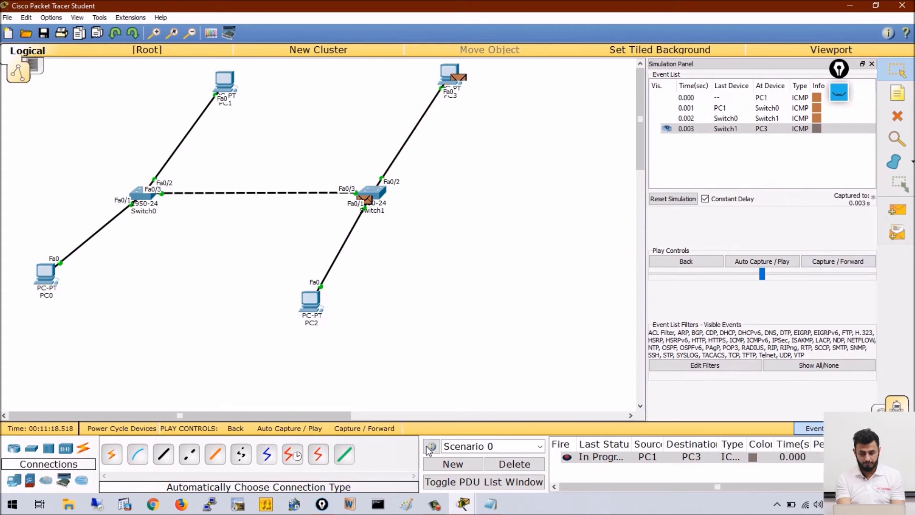
click(537, 457)
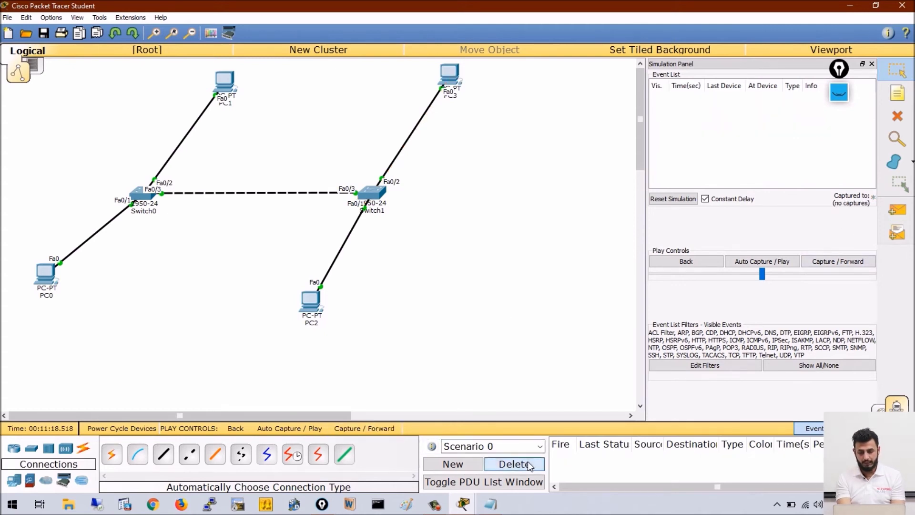
click(899, 220)
click(47, 274)
click(313, 301)
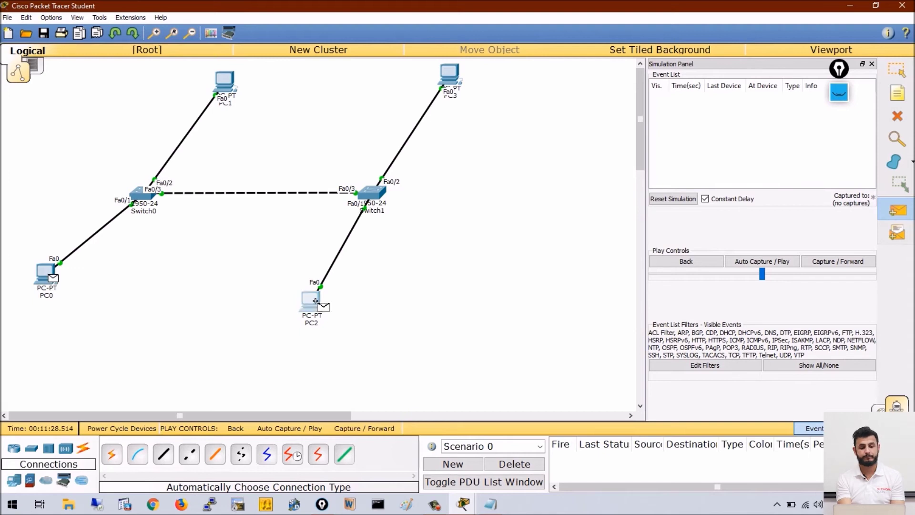
Advance the capture one hop to Switch0 and examine the PDU's inbound and outbound details there.
click(381, 429)
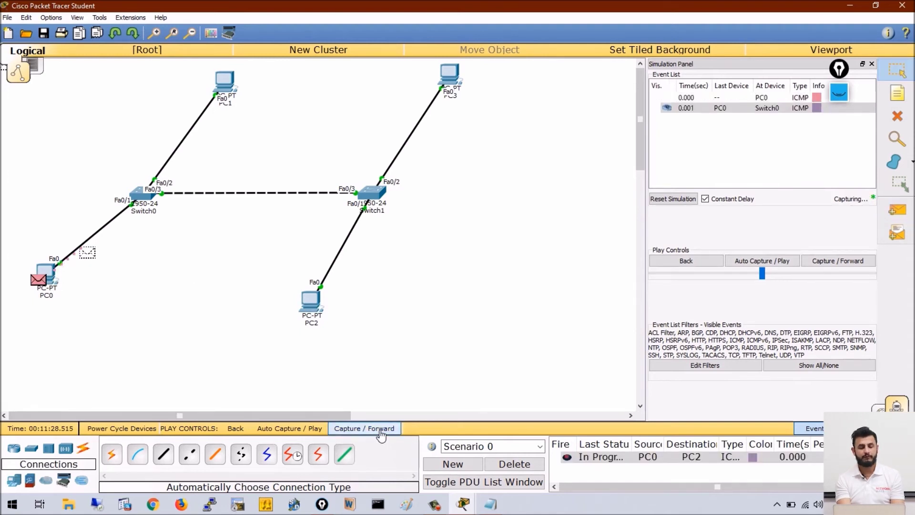
click(158, 199)
click(409, 138)
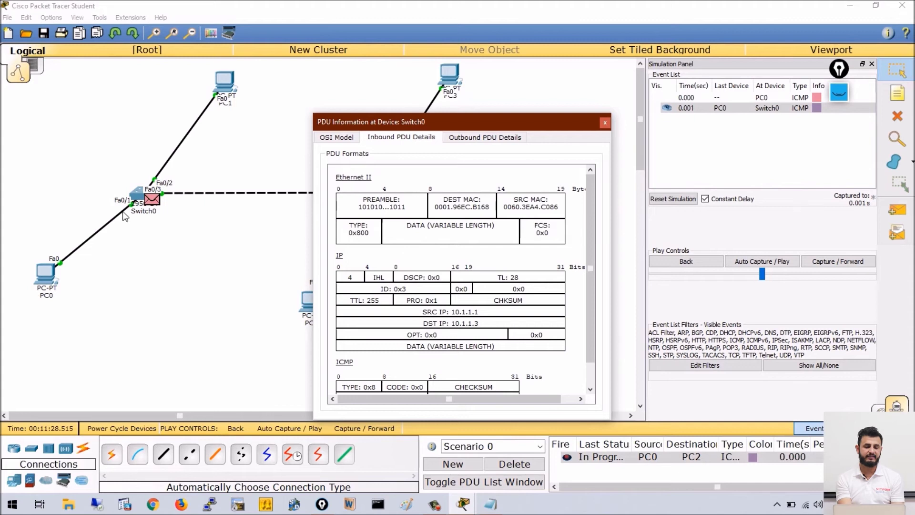
click(486, 136)
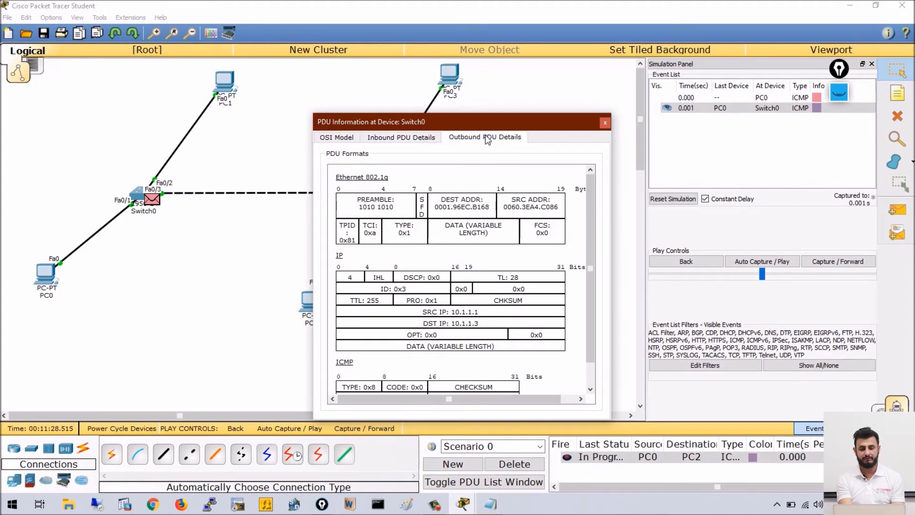
Note the TCI tag's conversion in Notepad with the lines "0xa --", "a - 10" and "1010 -- 10".
double_click(371, 233)
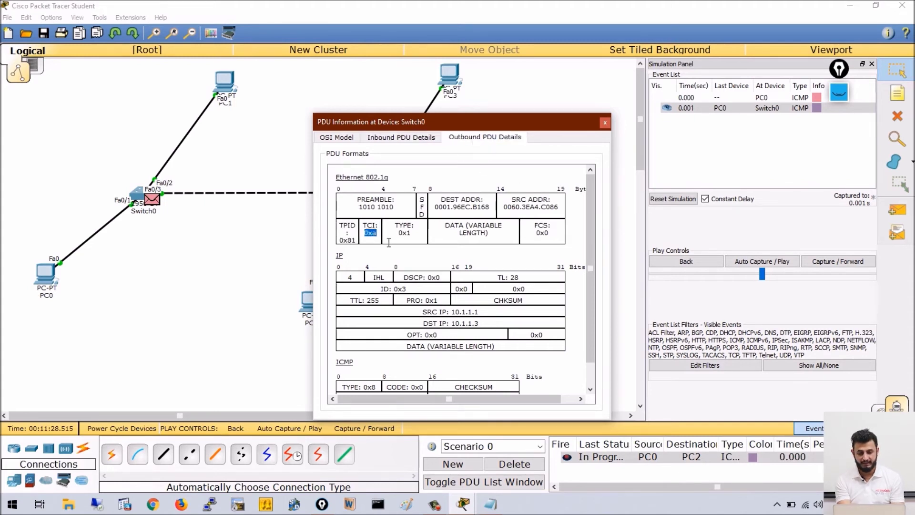
click(490, 504)
text(0)
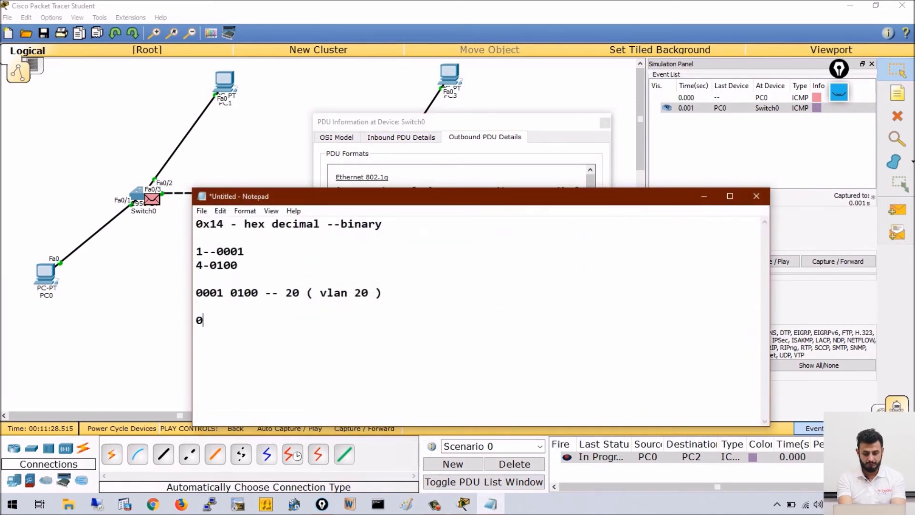
text(xa --)
key(Return)
text(a -)
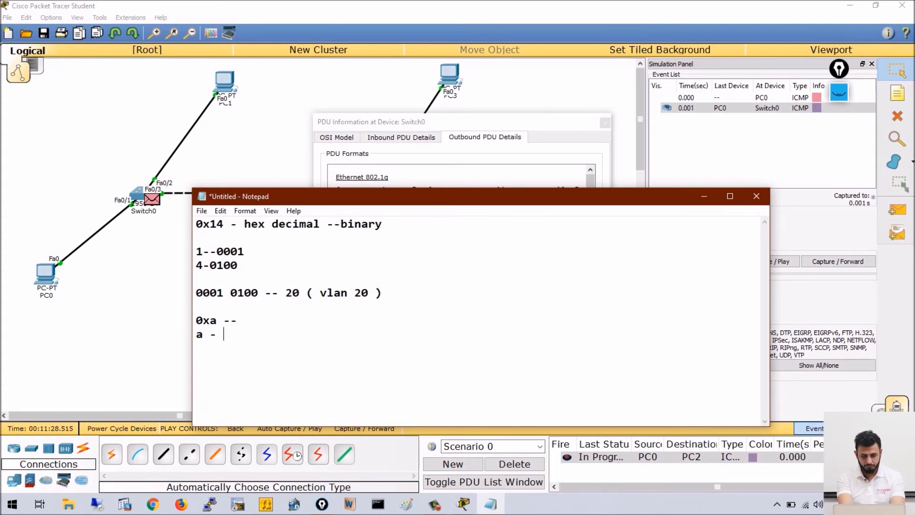
text( 1)
key(BackSpace)
text(10)
key(Return)
key(Return)
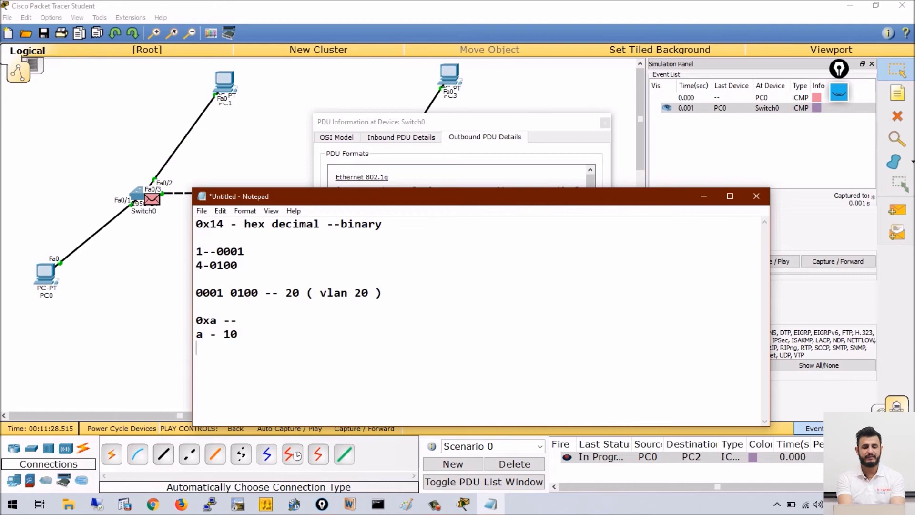
text(1010 -- 10)
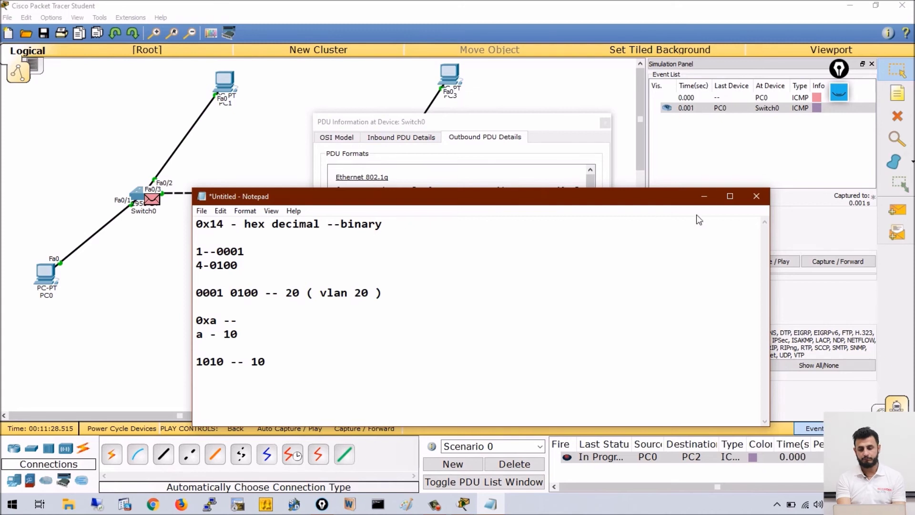
Put away the note and Switch0's PDU details, then return to Realtime mode and delete the PC0-to-PC2 test scenario.
click(704, 196)
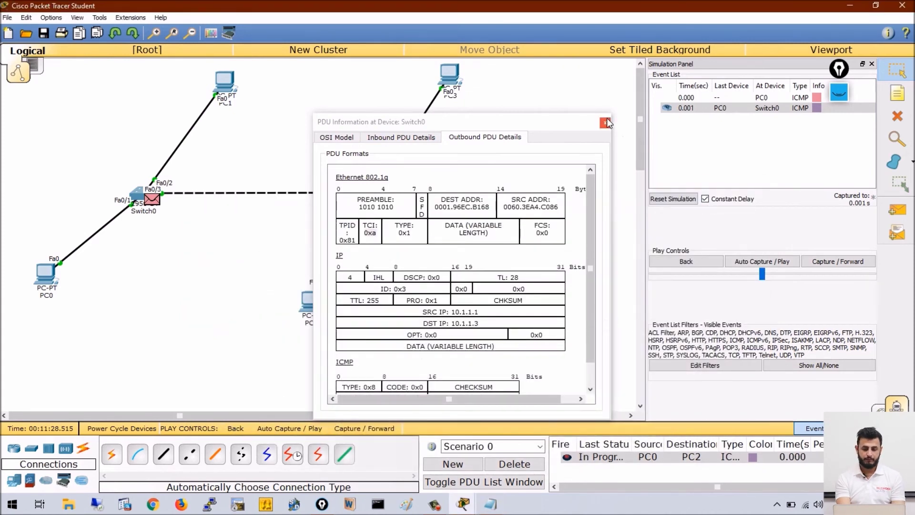
click(605, 123)
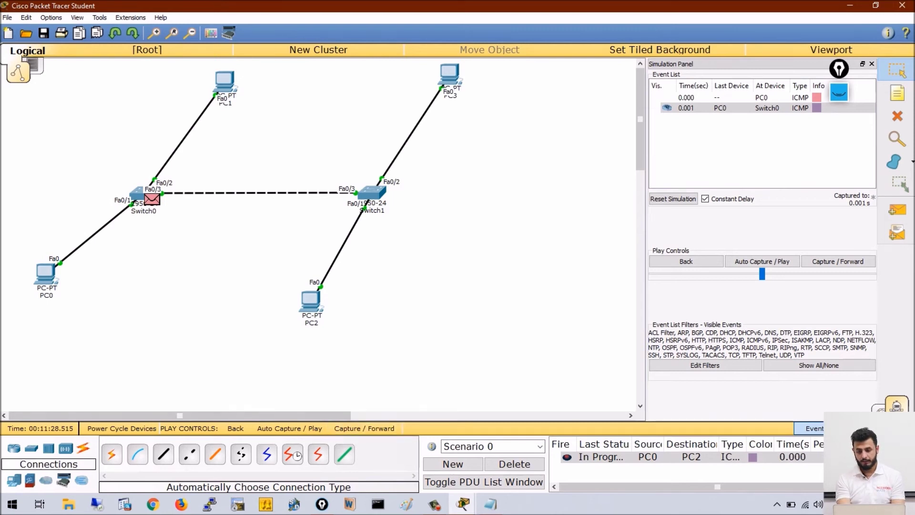
click(884, 409)
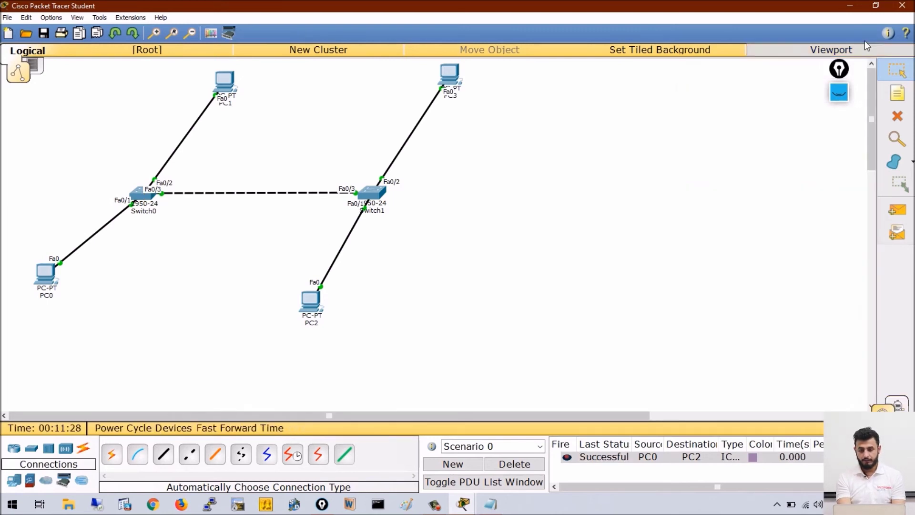
click(523, 467)
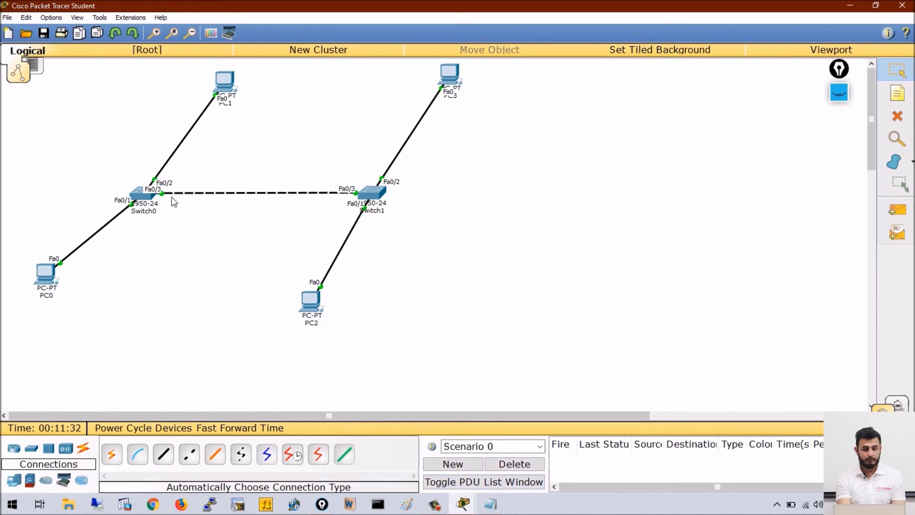
Open Switch0's command line at a fresh prompt.
click(142, 193)
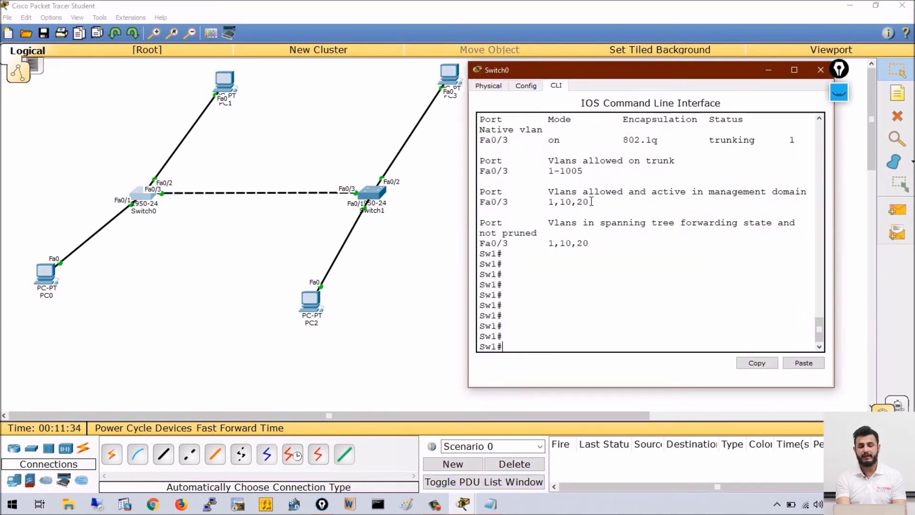
key(Return)
key(Return)
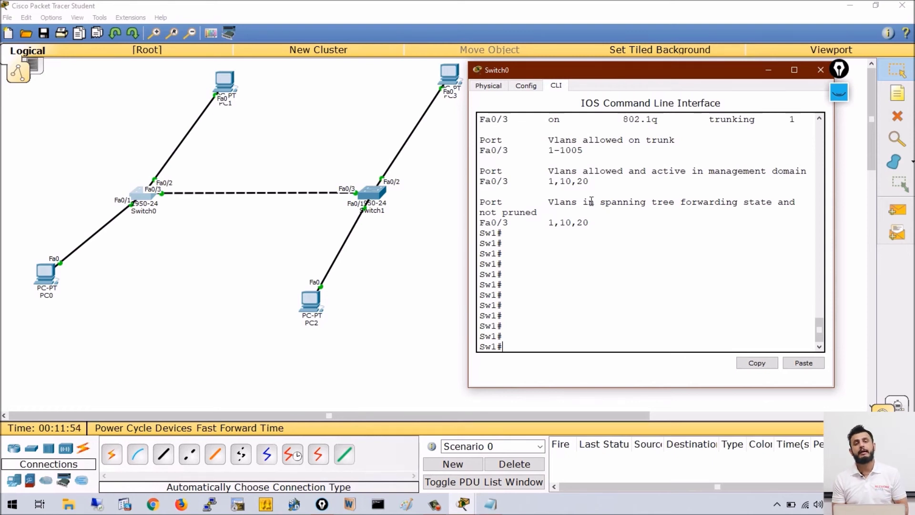
Bring the Notepad note back beside the topology and clear all of its text.
click(490, 504)
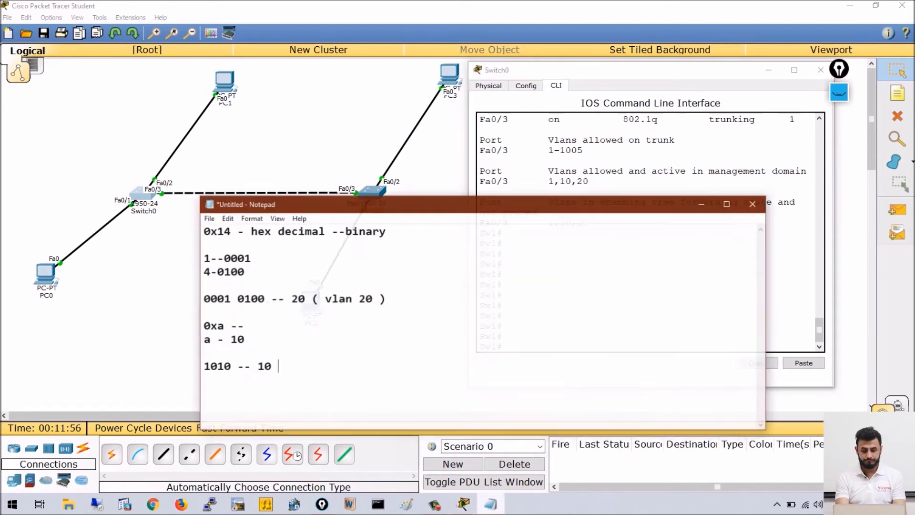
drag(233, 196, 429, 46)
key(ctrl+a)
key(Delete)
List the DTP modes in the note as "In DTP", "1) Dynamic Auto" and "2)Dynamic Desirable" on separate lines.
text(In DTP)
key(Return)
text(1) Dynamic Auto)
key(Return)
text(2)
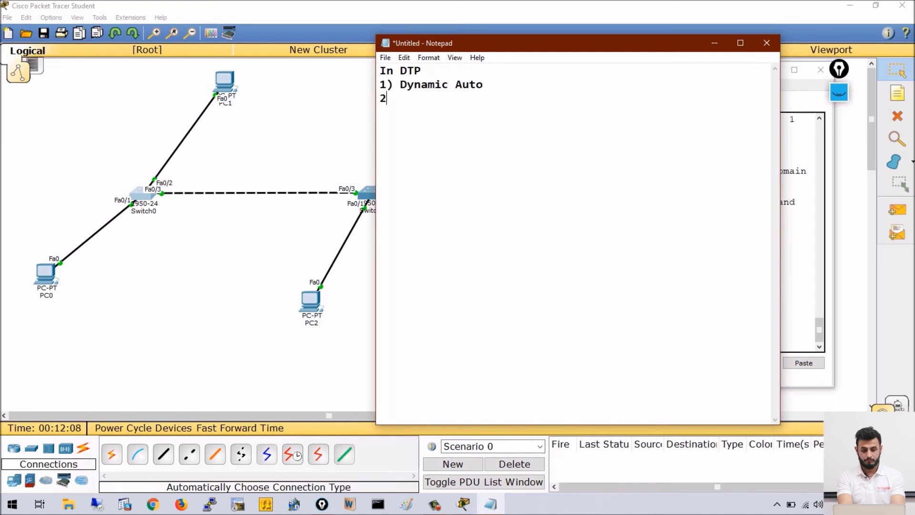
text()Dyn)
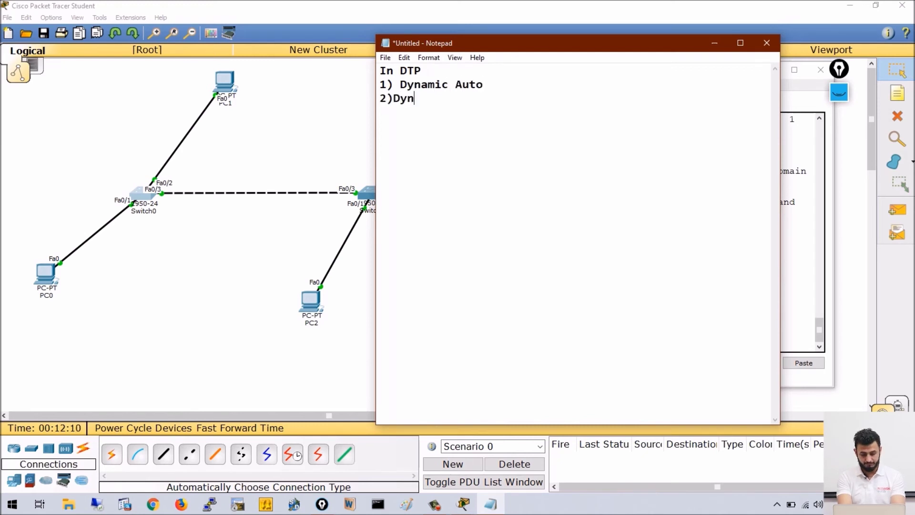
text(amic Desir)
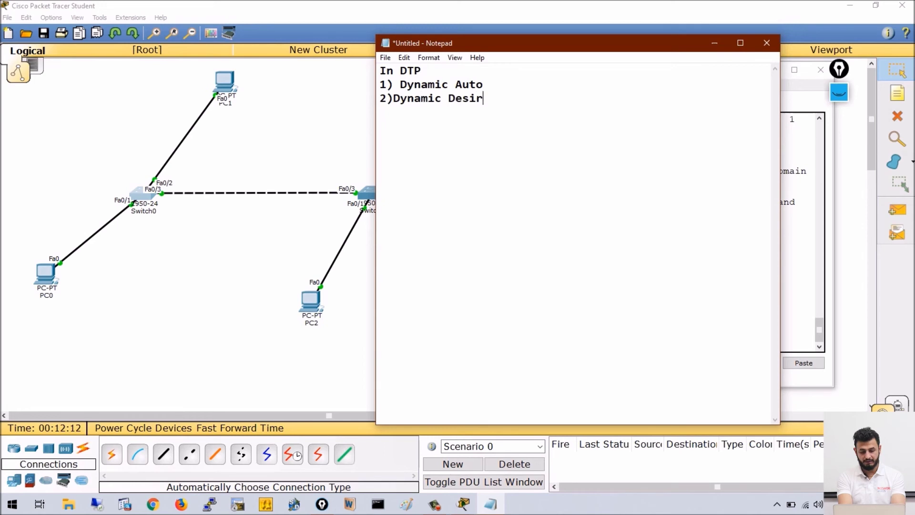
text(able)
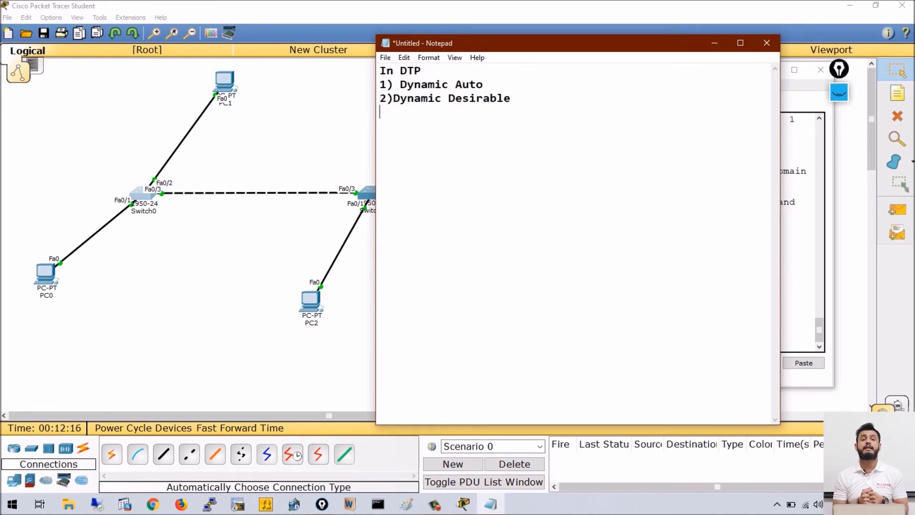
key(Return)
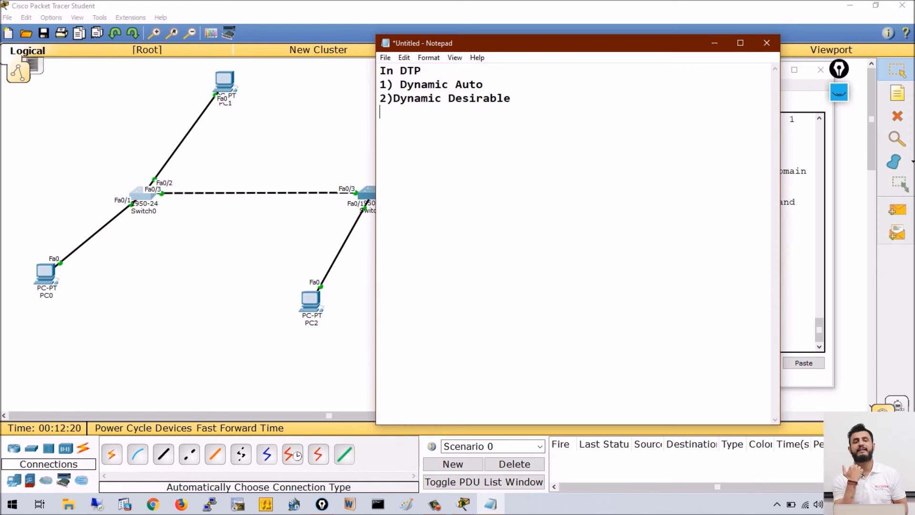
Below the list, add the dynamic auto on both ends diagram line "Sw1---3-Da--------Da-3-Sw2".
text(S)
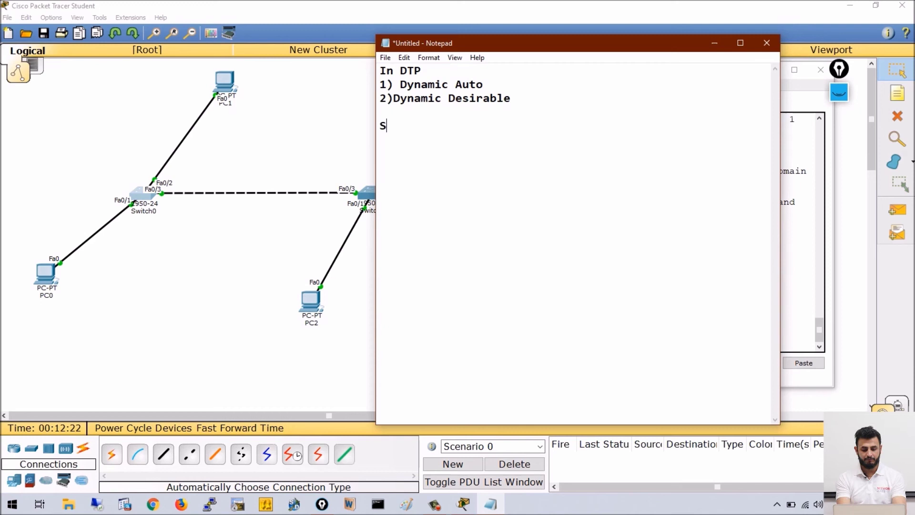
text(w1---)
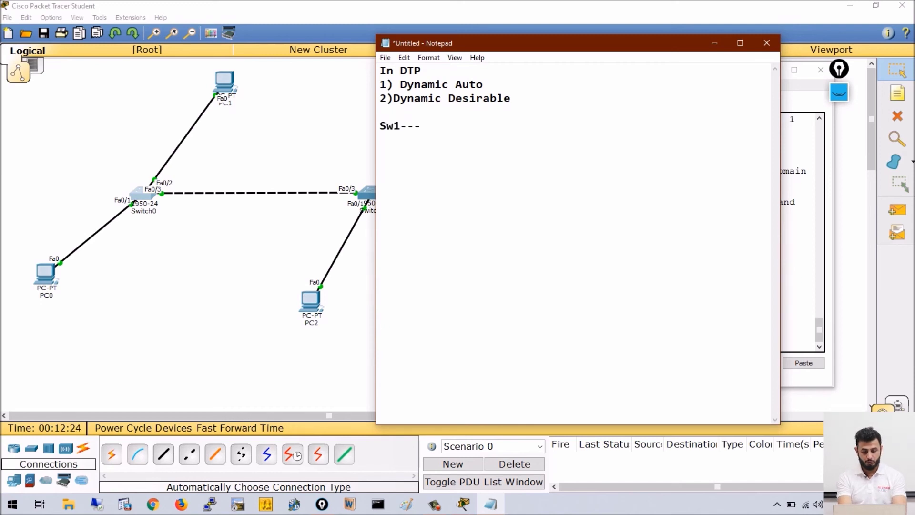
text(3-)
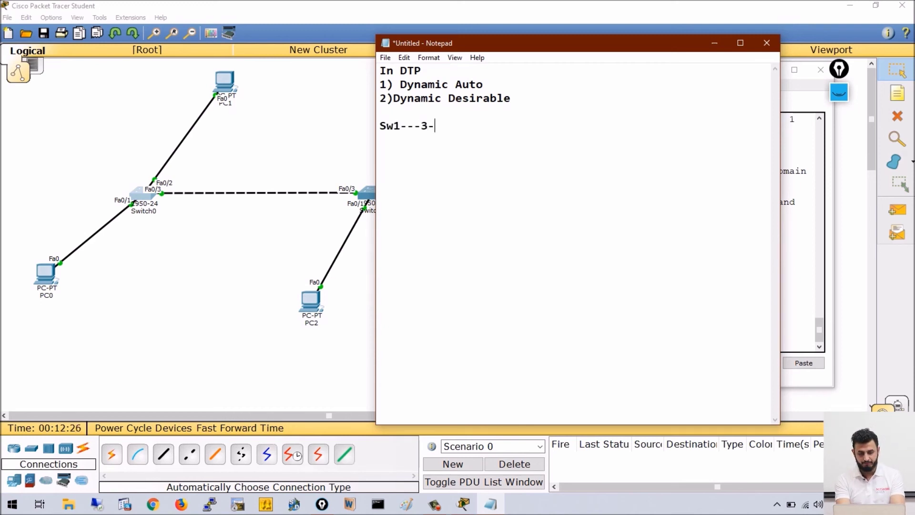
text(Da--------)
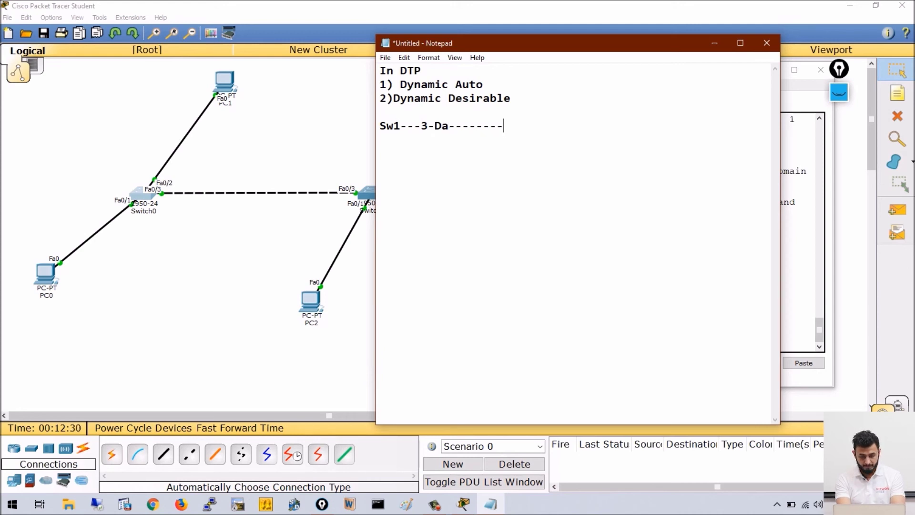
text(Da-)
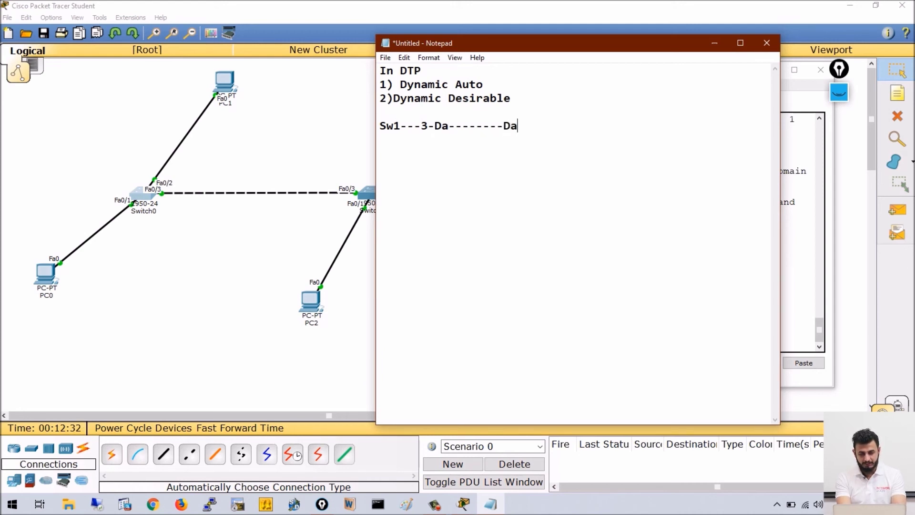
text(3-)
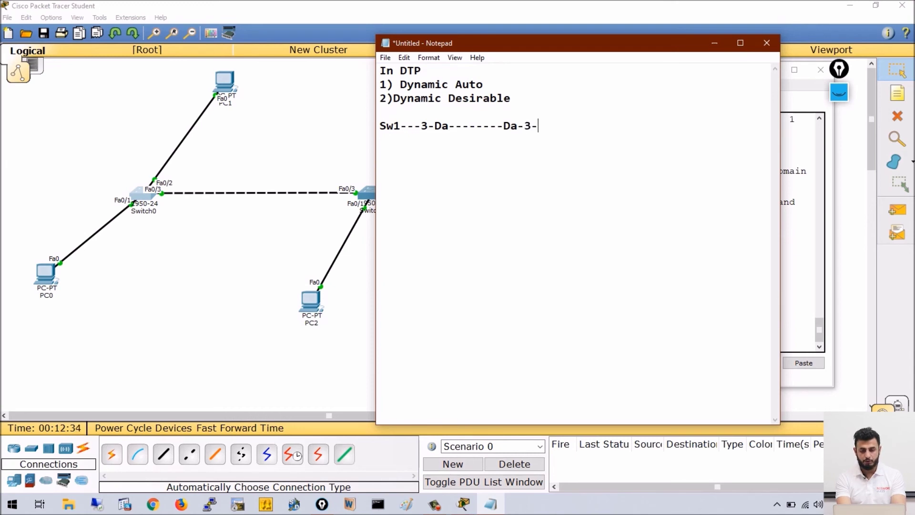
text(Sw2)
Write "In this trunk will not form" under the Da-to-Da diagram line.
key(Return)
text(In thi)
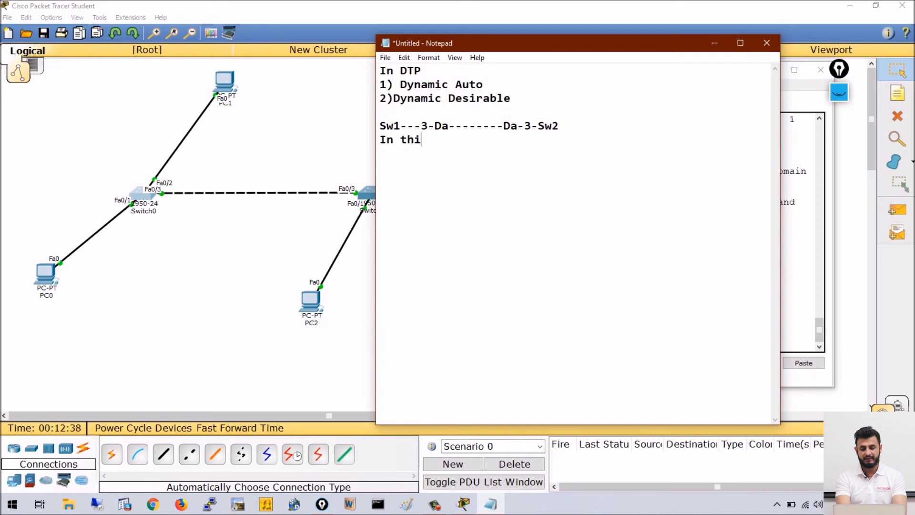
text(s trunk  wil)
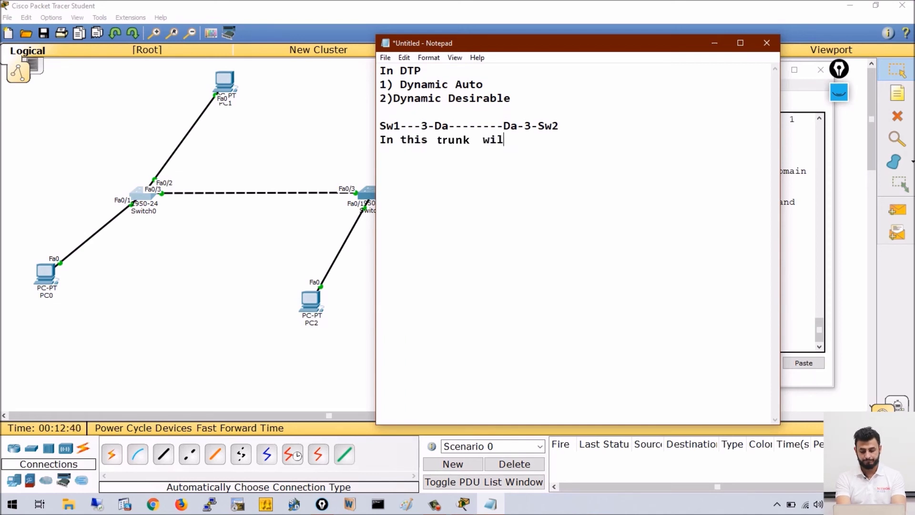
text(l not form)
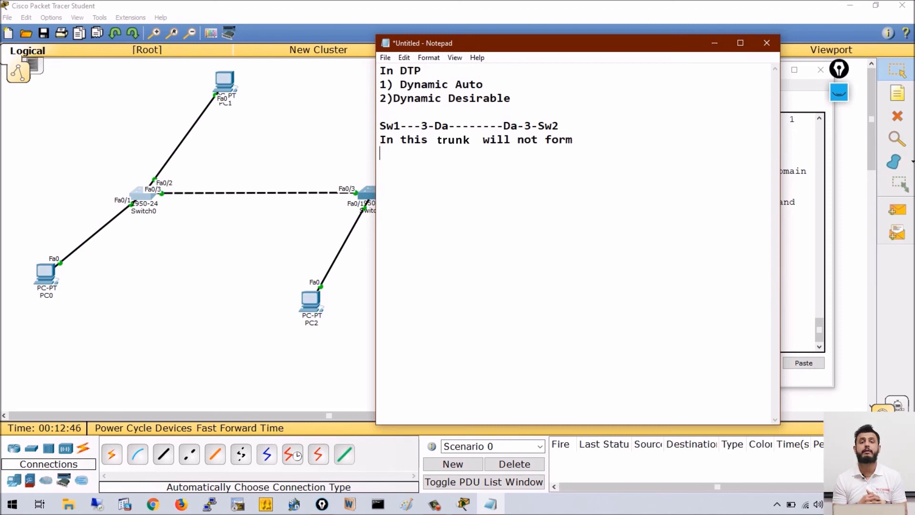
Add the desirable-to-auto diagram line "Sw1--3-DD----DA--3-Sw2" with "Trunk will form" beneath it.
text(S)
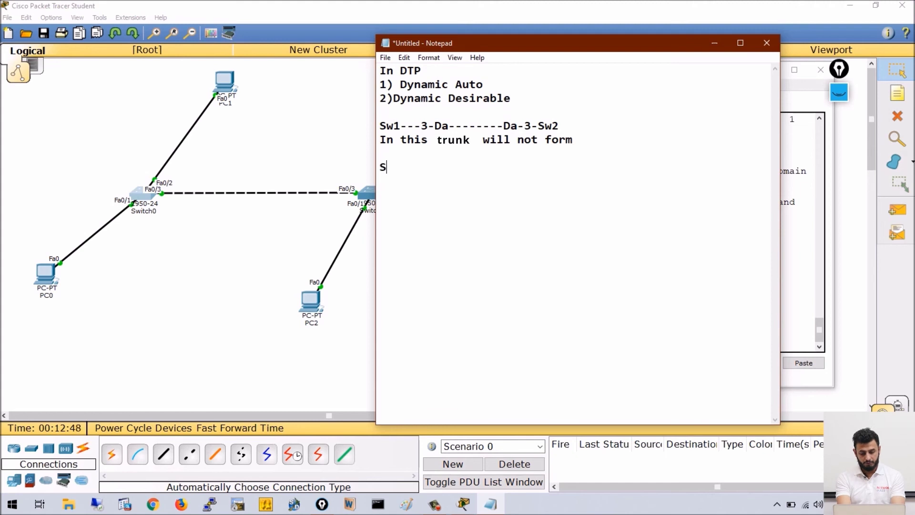
text(w1--3-)
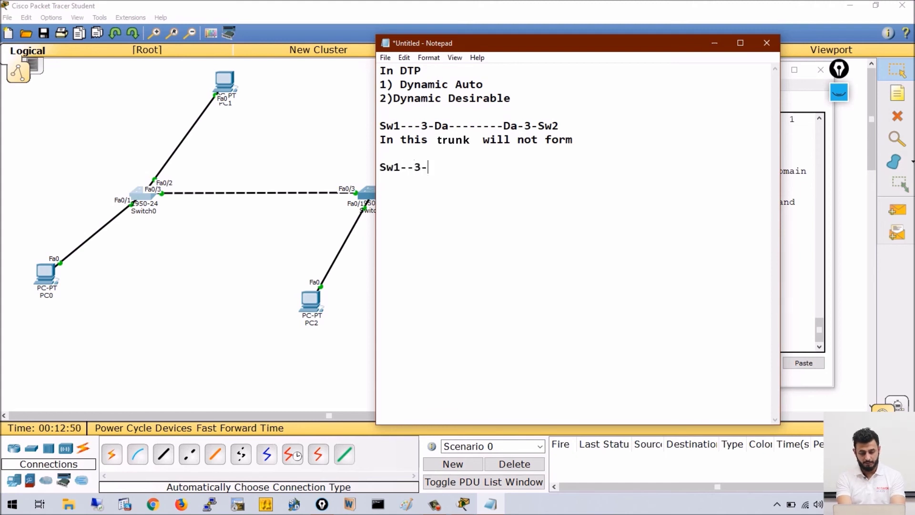
text(DD----)
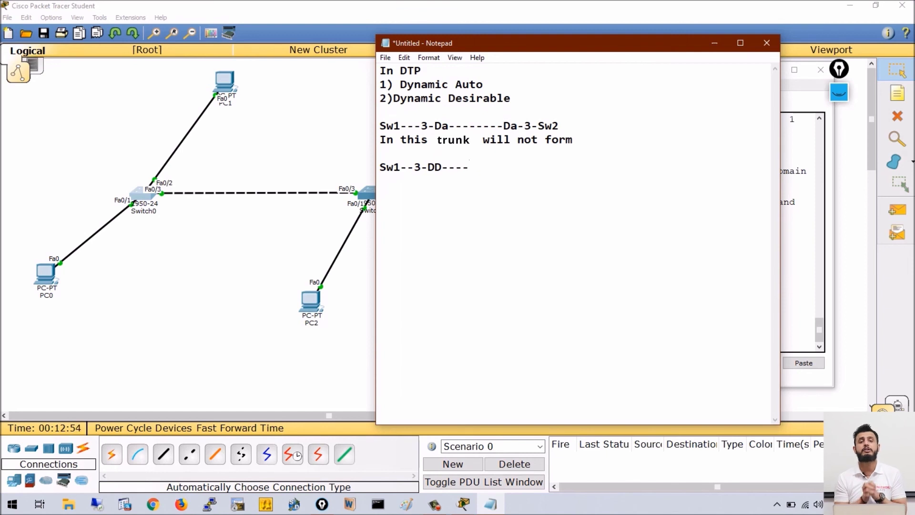
text(DA--3-)
text(Sw2 )
text(Trunk)
text( will form)
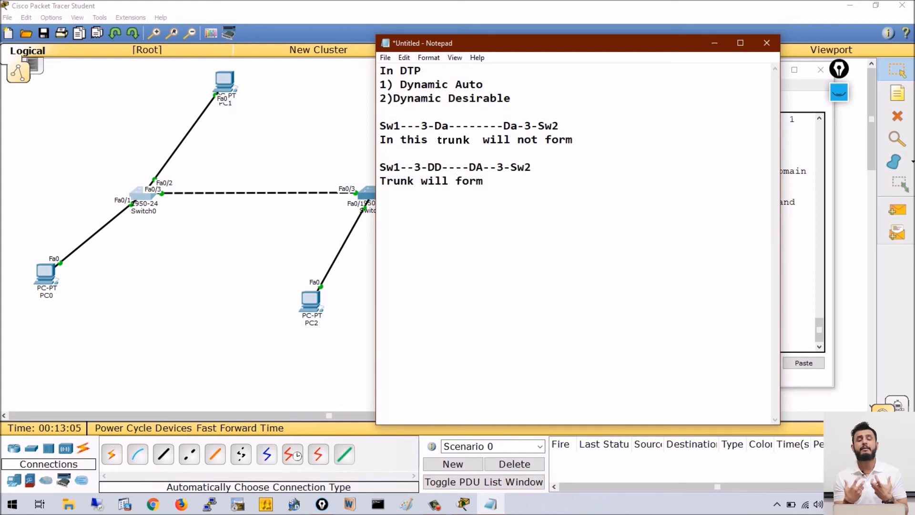
key(Return)
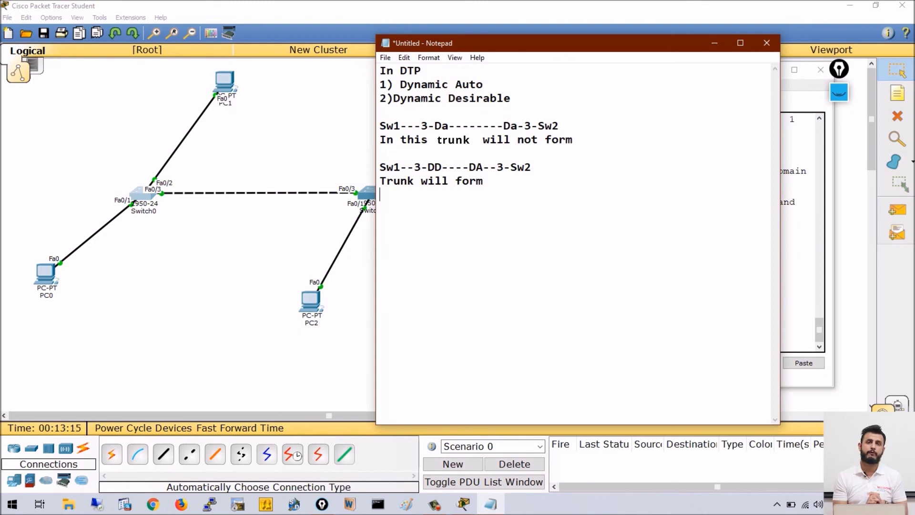
Add the remark "It will a very good news if you have by default DD" followed by the line "Plug and Play".
key(Return)
text(It wil)
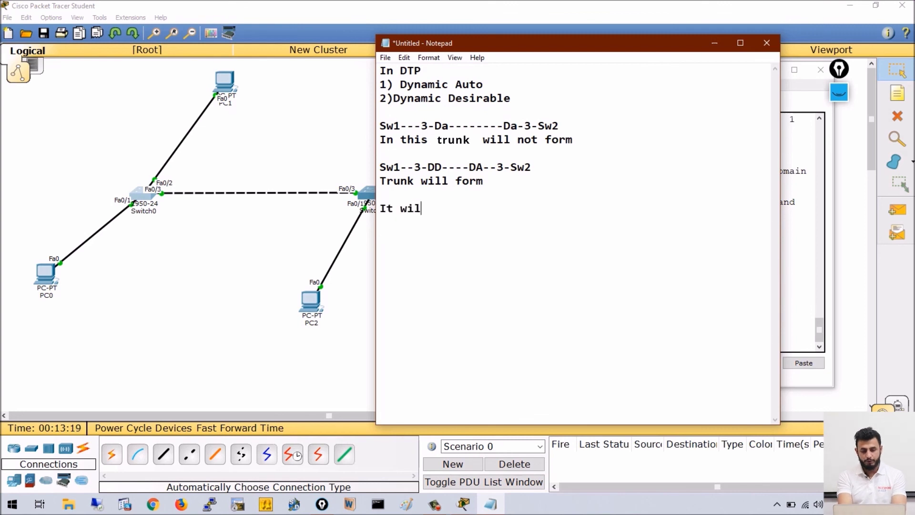
text(l a very )
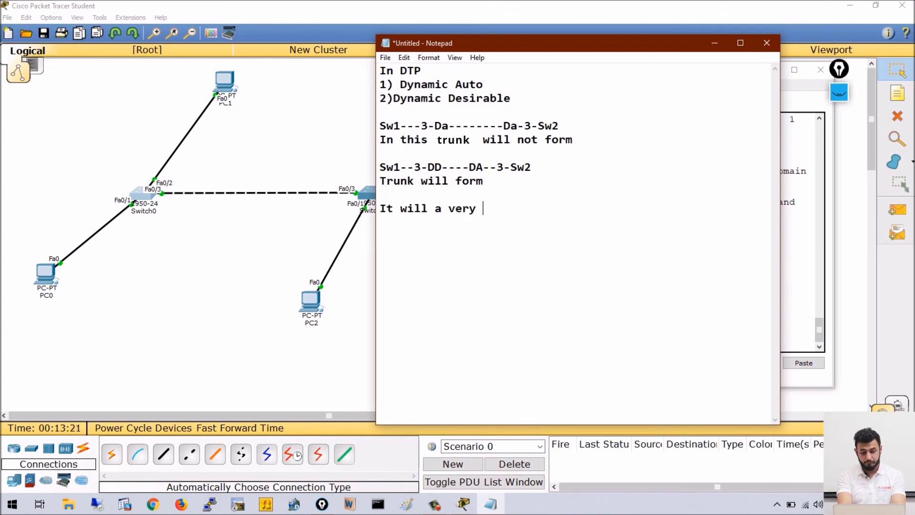
text(good news )
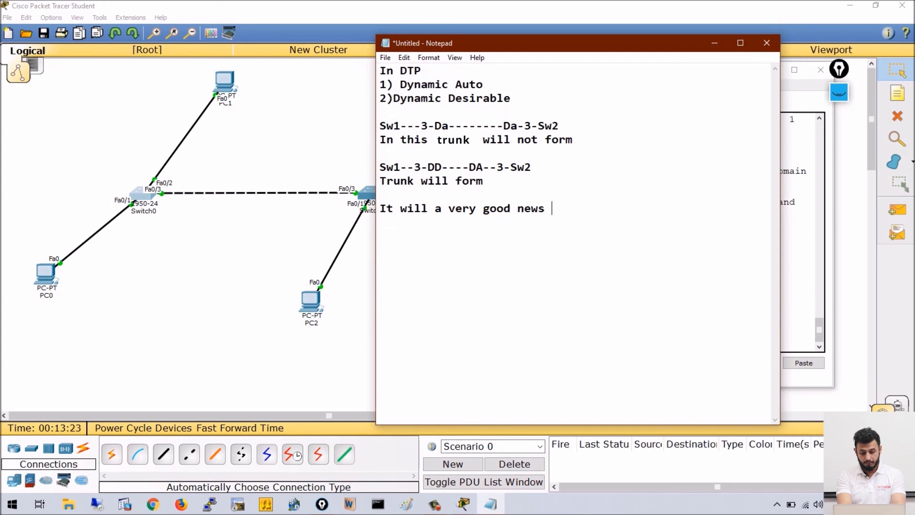
text(if you h)
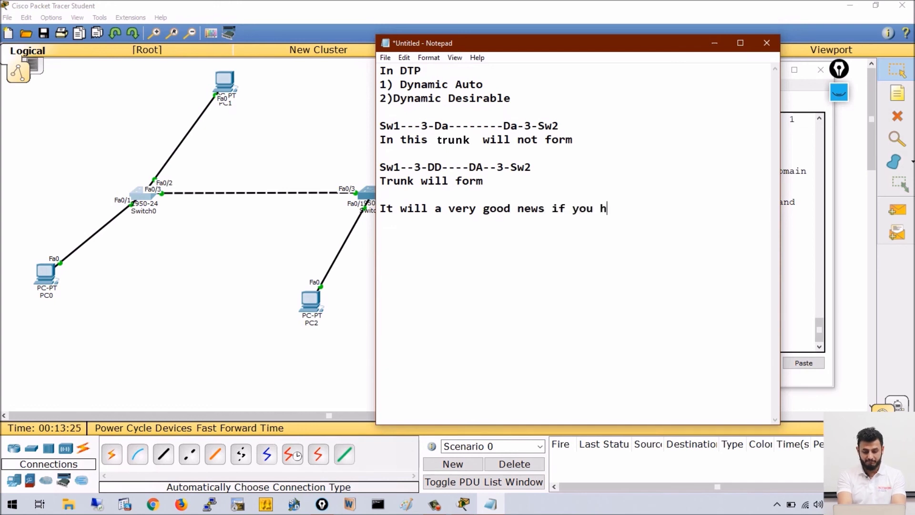
text(ave by defa)
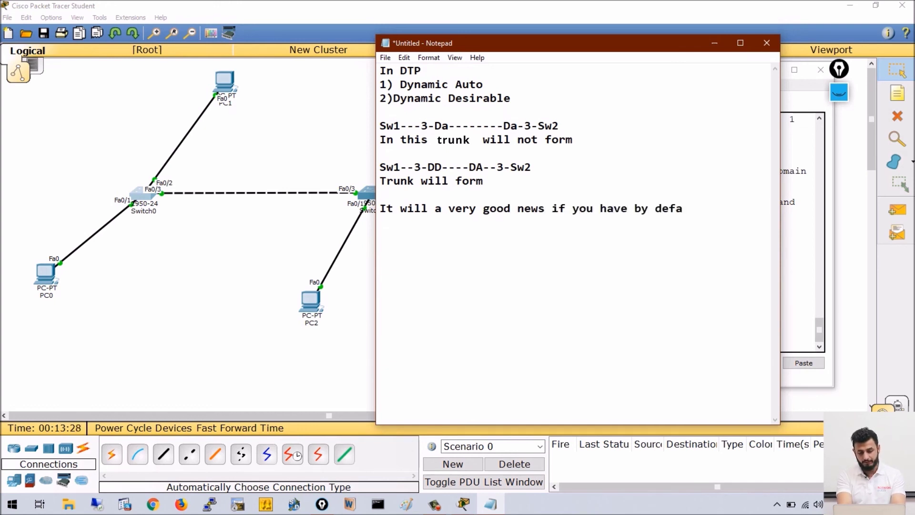
text(ult DD)
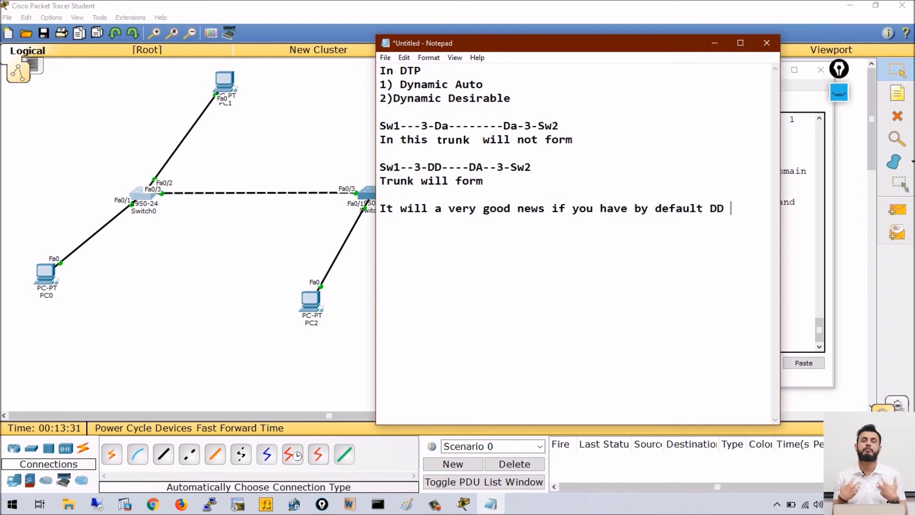
key(Return)
text(Plu)
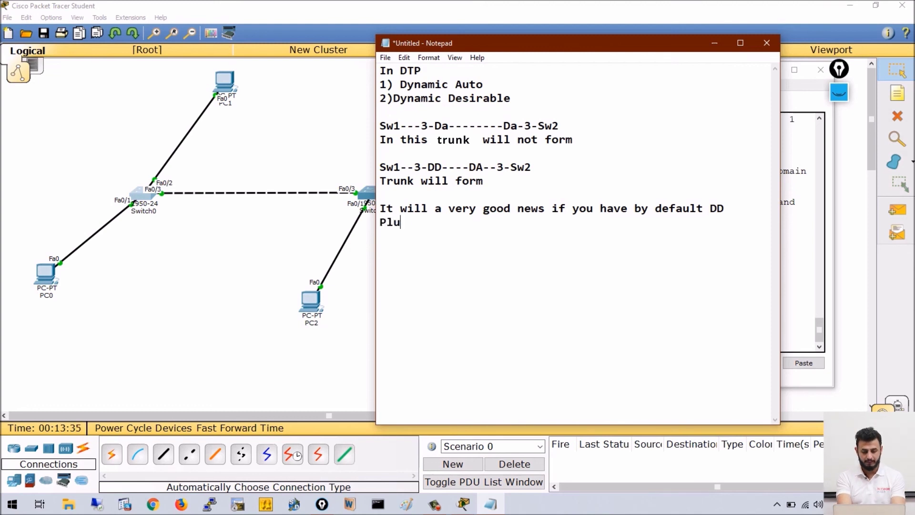
text(g and Play)
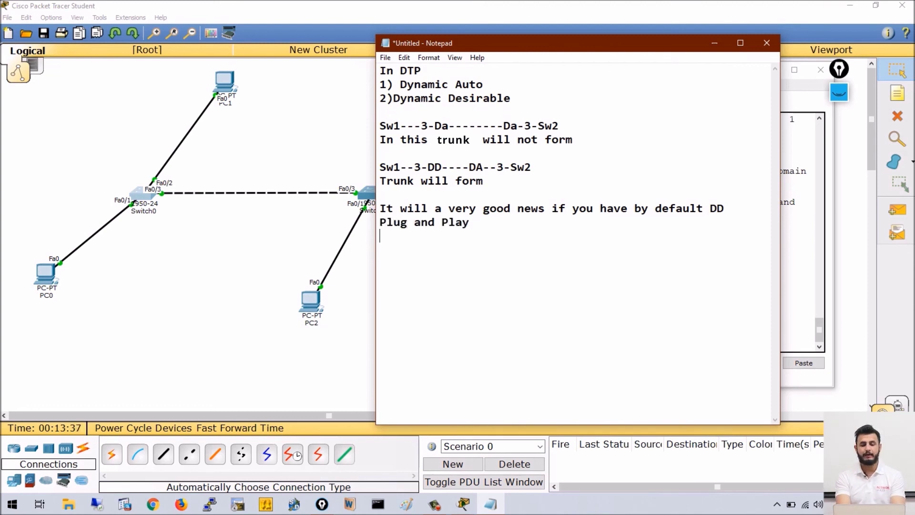